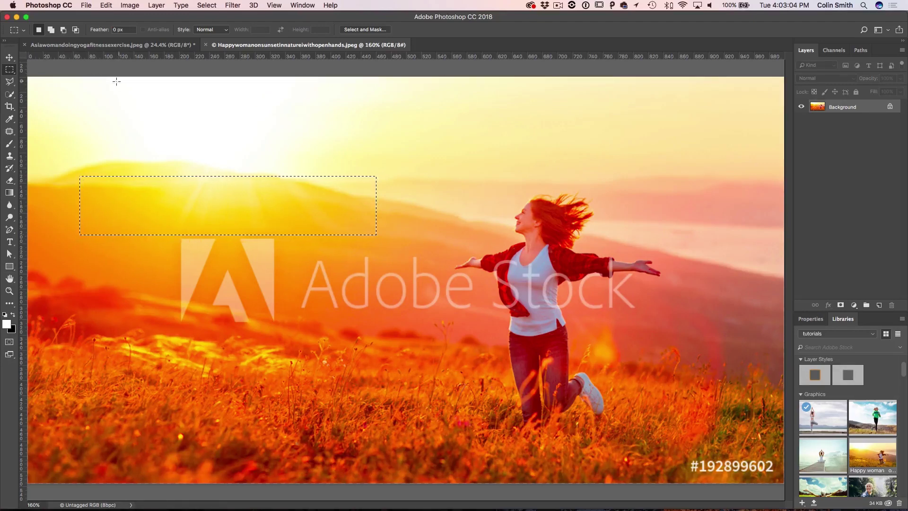
- Apply Match Color to the yoga image, using Happywomanonsunsetinnatureiwithopenhands.jpeg as the source
click(107, 46)
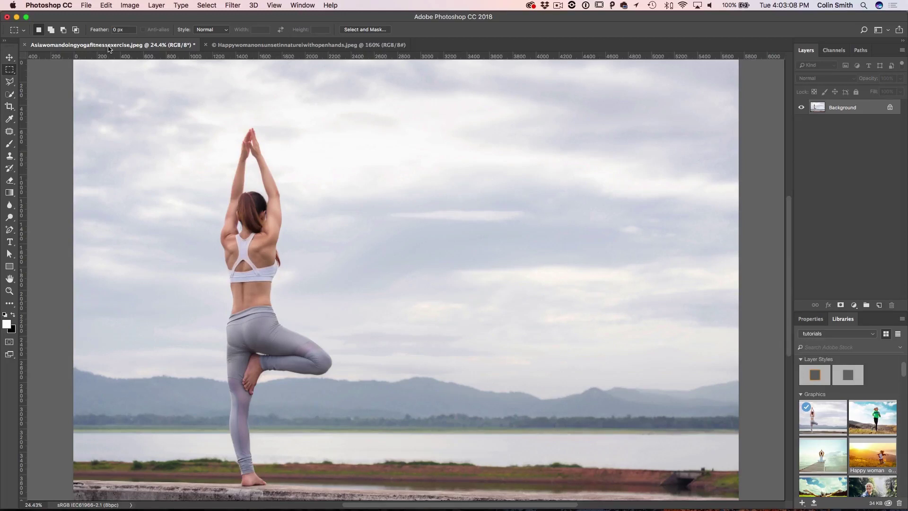
click(127, 5)
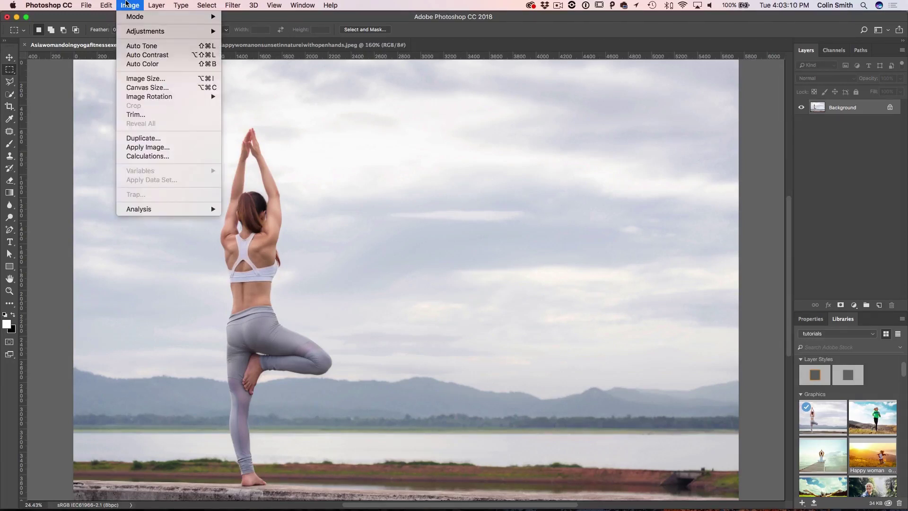
mouse_move(141, 35)
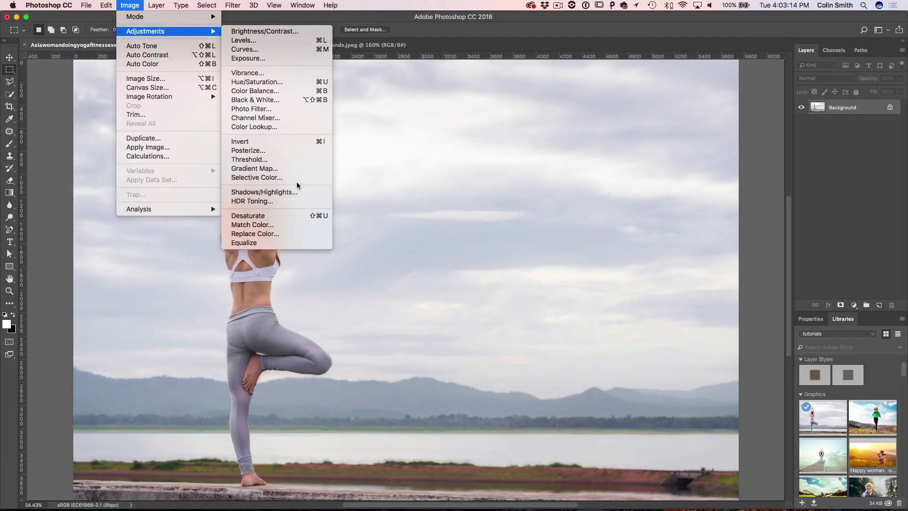
click(295, 224)
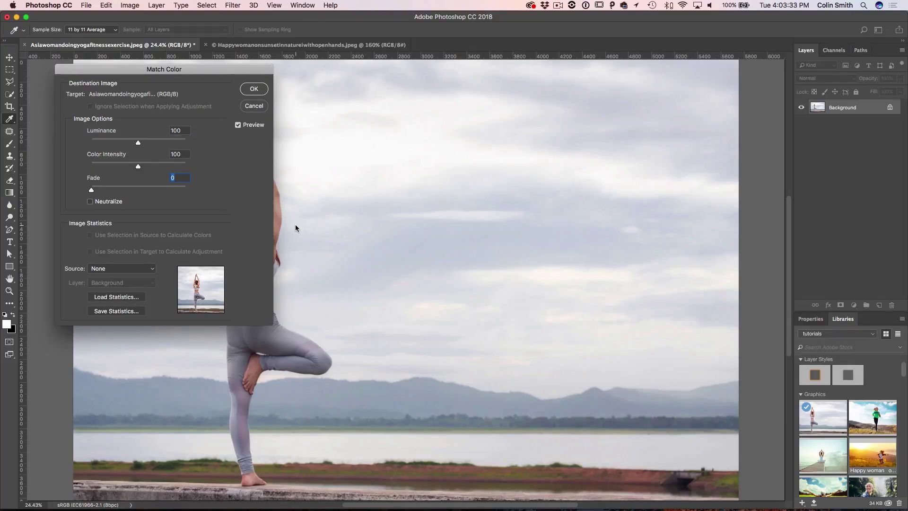
click(130, 268)
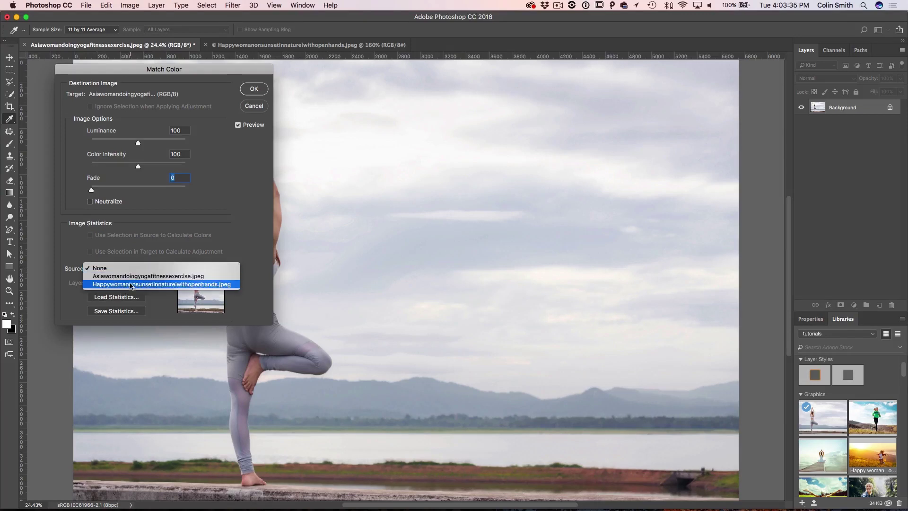
click(127, 285)
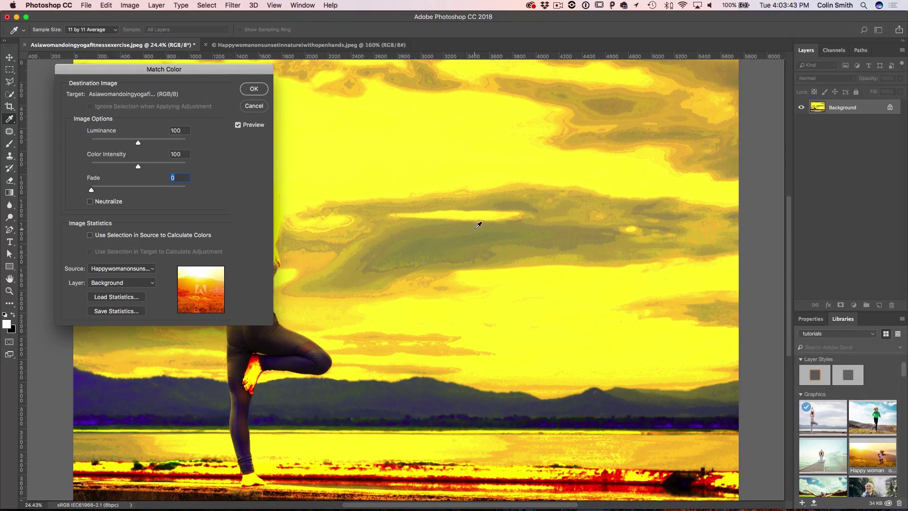
- Calculate the matched colors from the source selection, set Fade to 71, fine-tune the color intensity and apply the adjustment
click(103, 236)
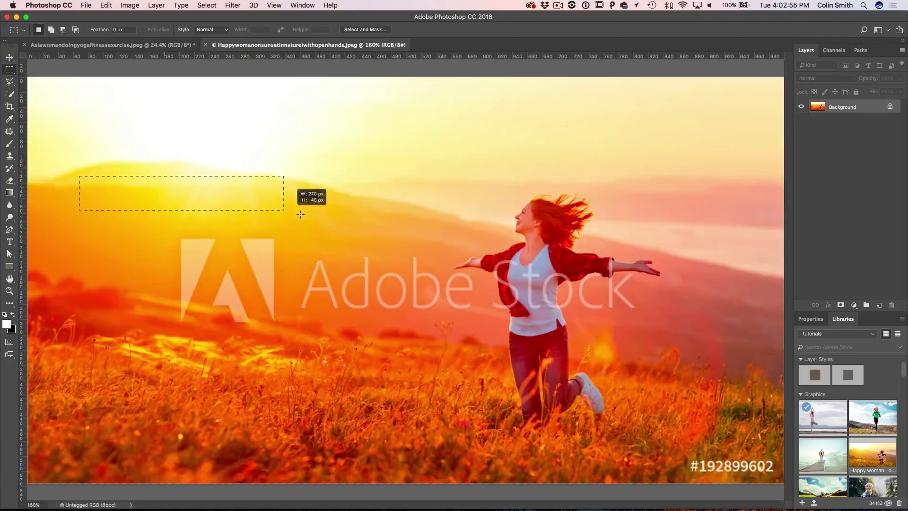
drag(283, 206, 377, 221)
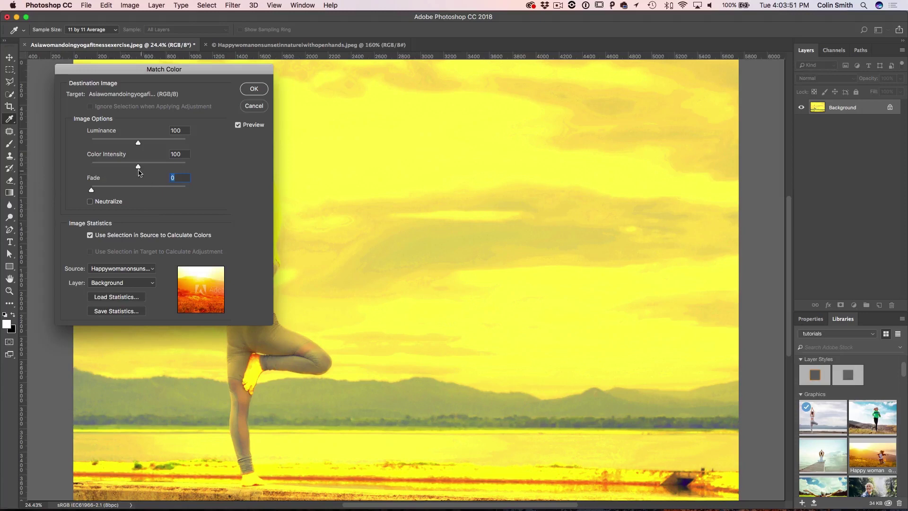
drag(92, 190, 159, 191)
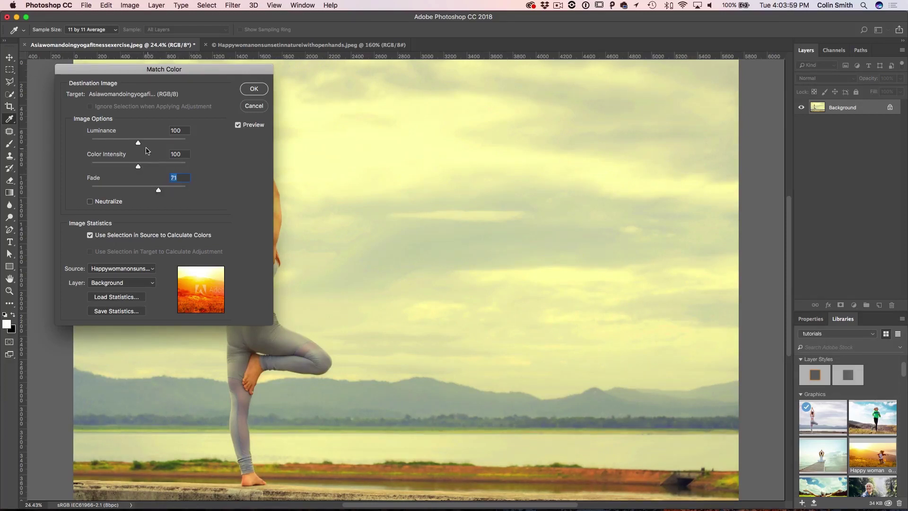
drag(139, 142, 148, 166)
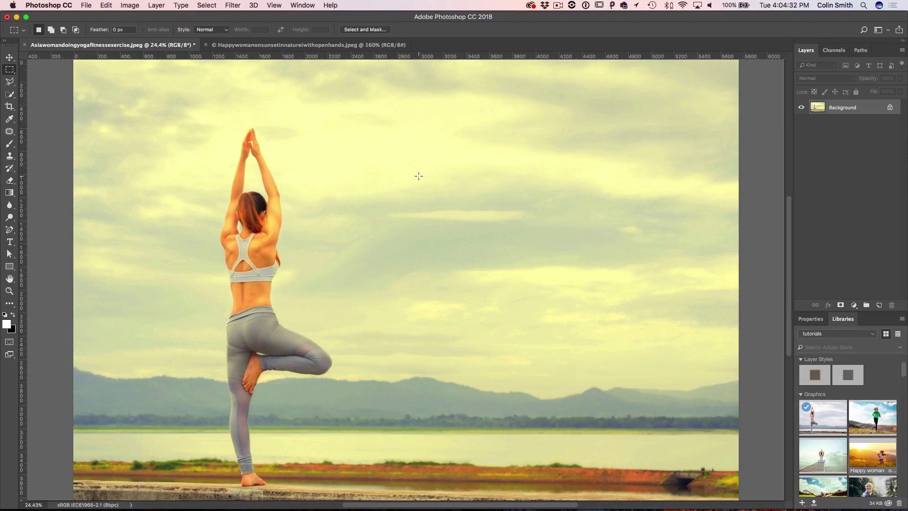
- Select the yoga woman with Select Subject and subtract the gap between her raised arms from the selection
click(14, 95)
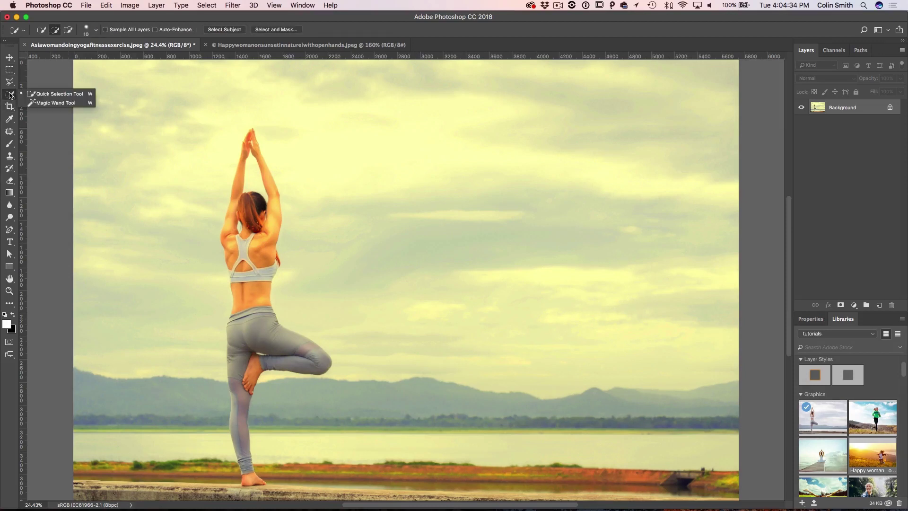
click(15, 97)
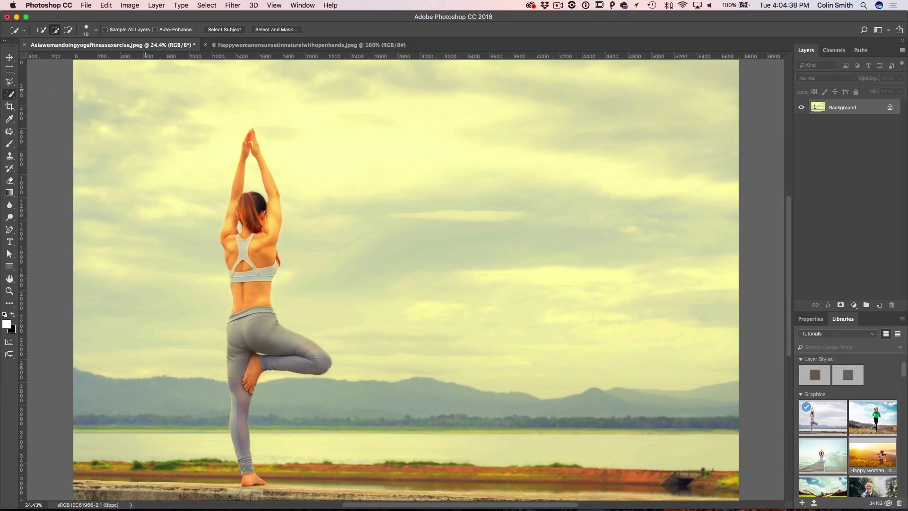
click(232, 30)
key(alt)
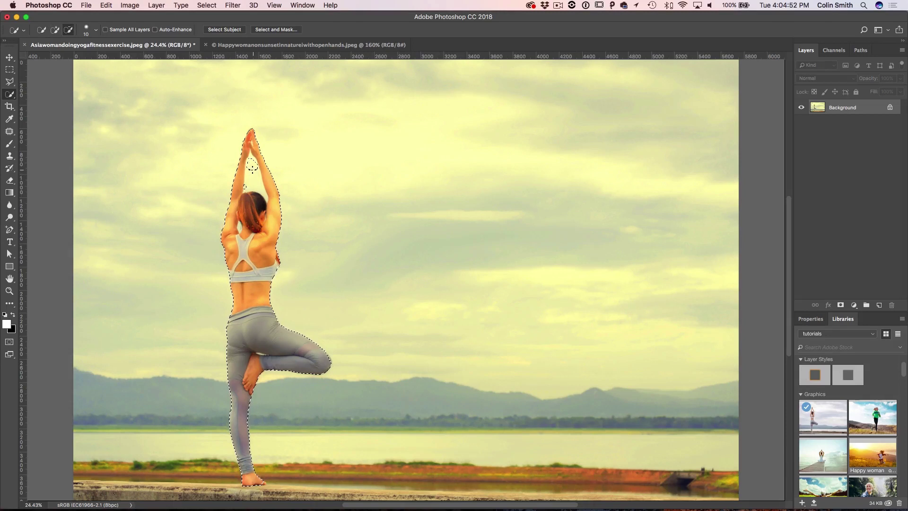
drag(252, 165, 249, 179)
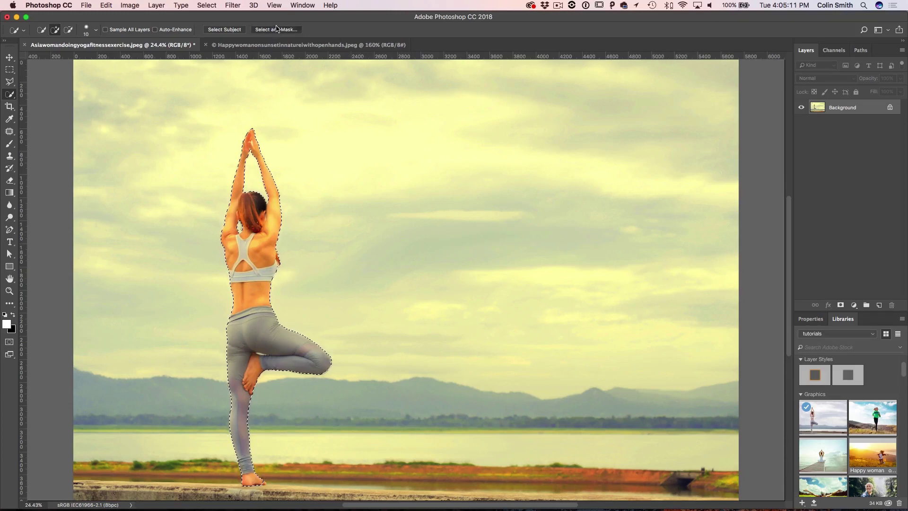
- Refine the selection in Select and Mask with a small edge radius and output it to a New Layer with Layer Mask
click(276, 30)
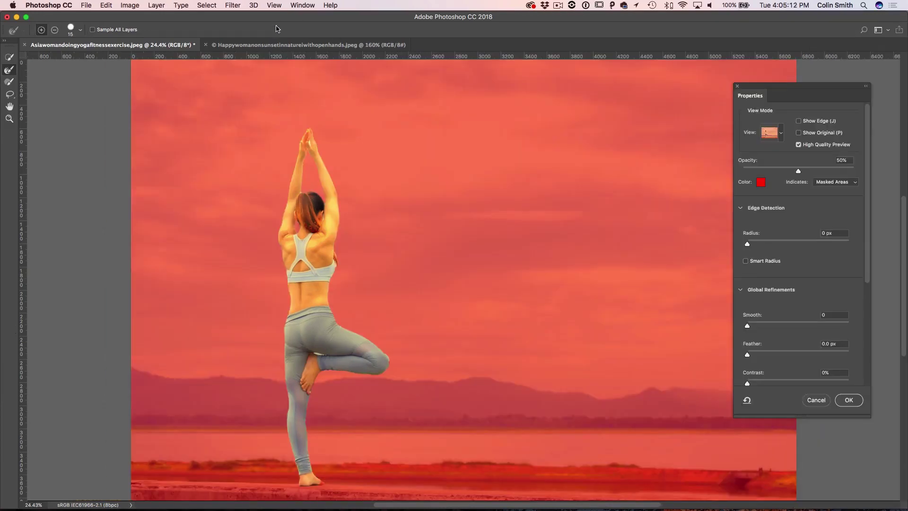
drag(747, 245, 757, 244)
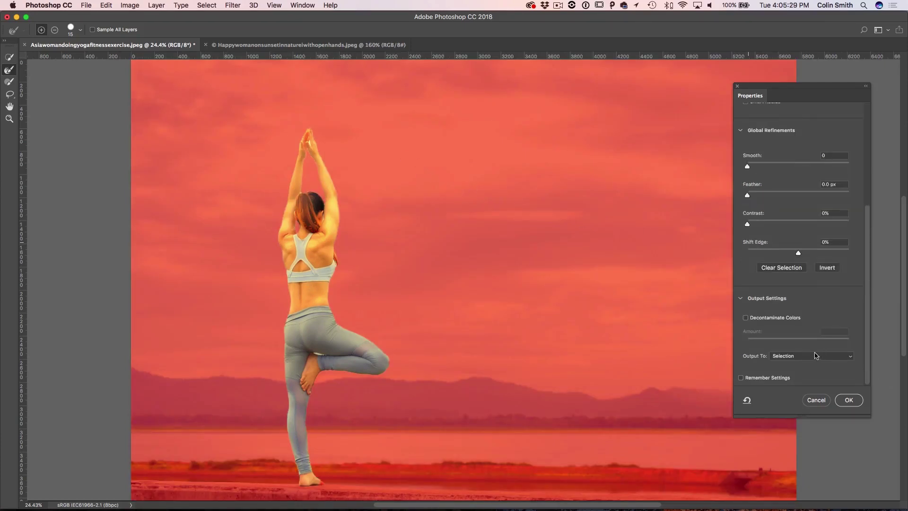
click(811, 355)
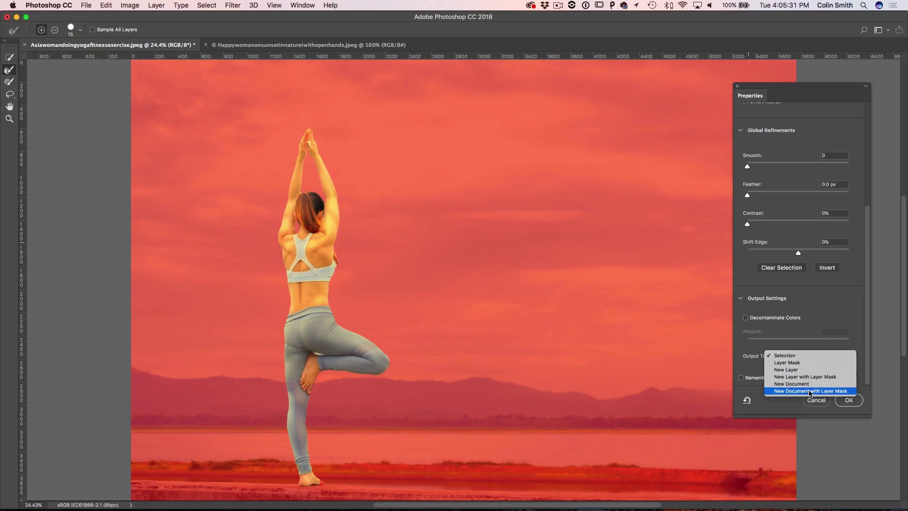
click(805, 376)
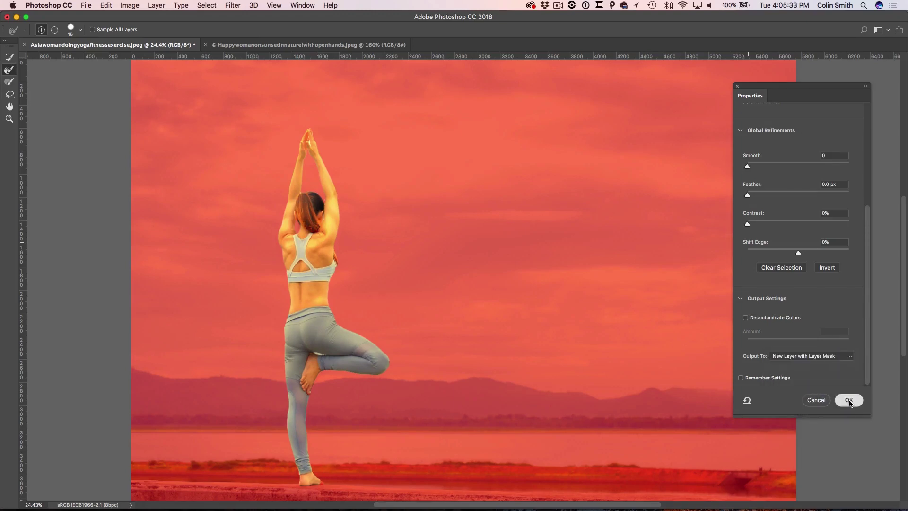
click(849, 400)
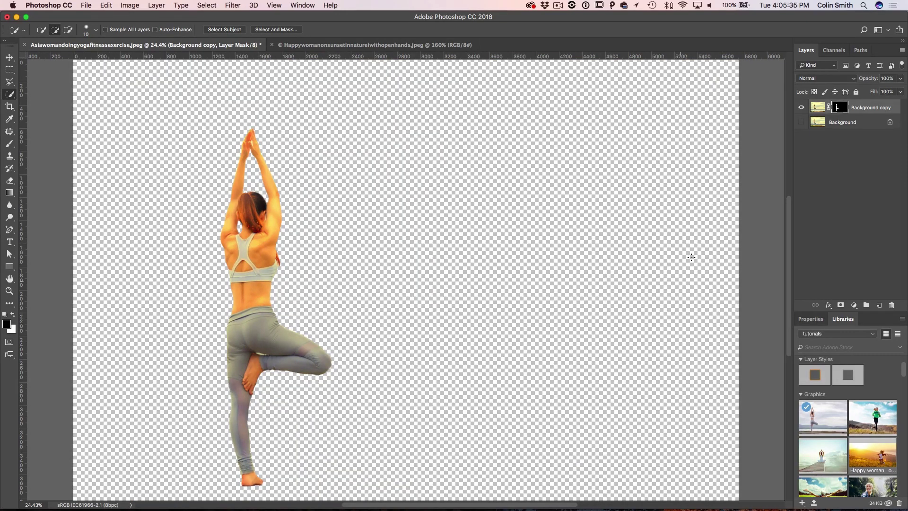
- Show the Background layer again and add a new empty layer on top, with white as the foreground color
click(801, 122)
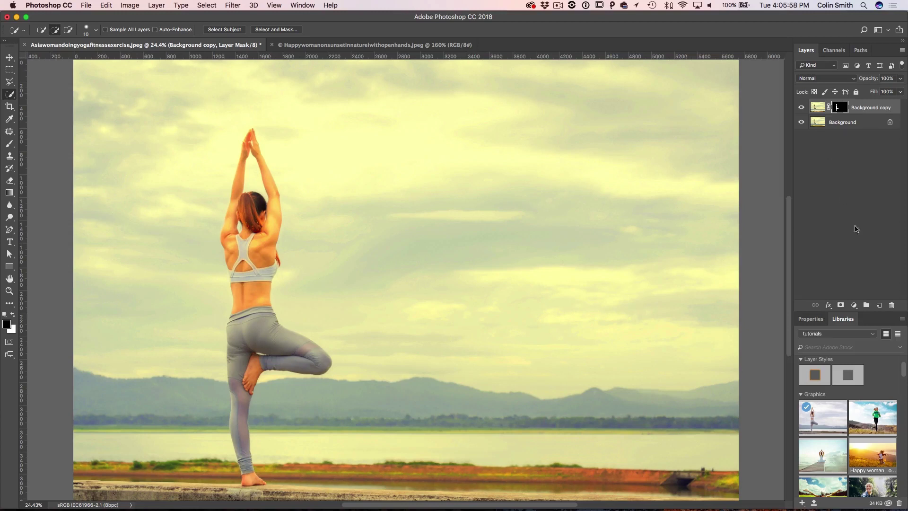
click(879, 306)
key(x)
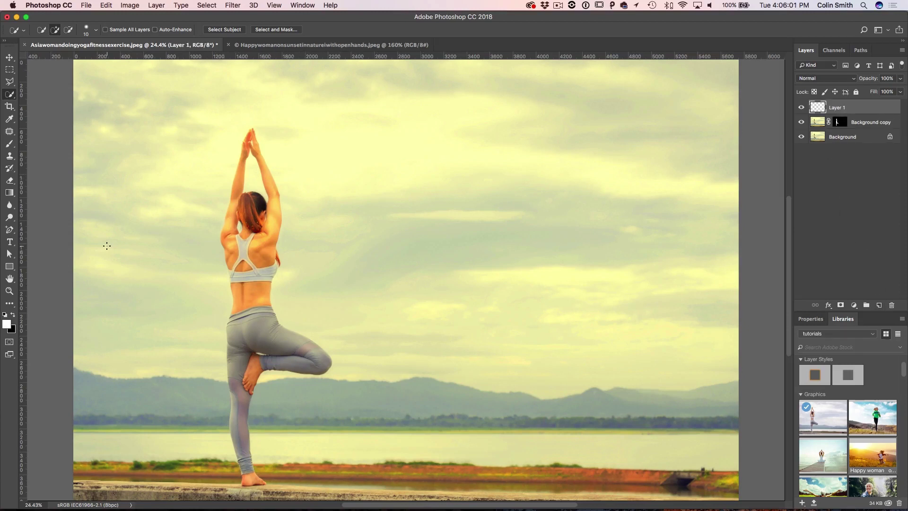
- Draw a horizontal white line about 3200 px long across the woman's shoulders, using the Line tool in Pixels mode with 35 px weight
click(18, 267)
click(55, 302)
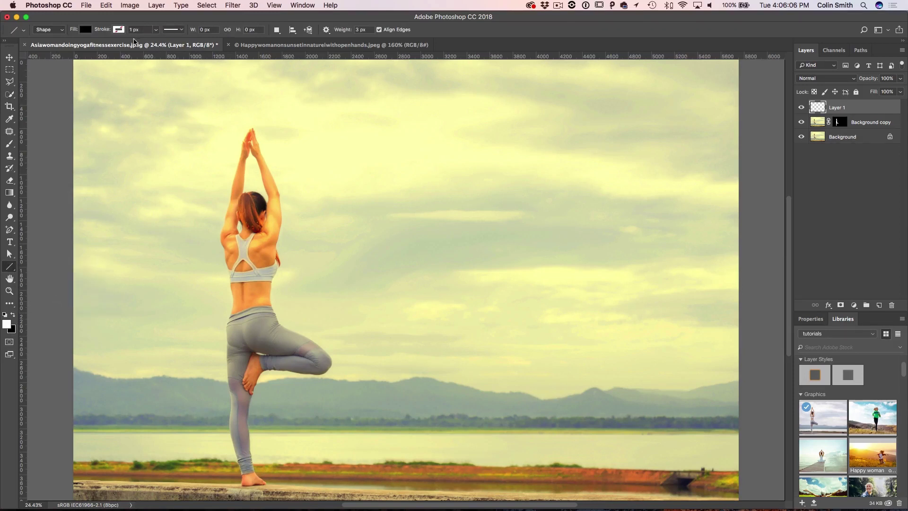
click(55, 31)
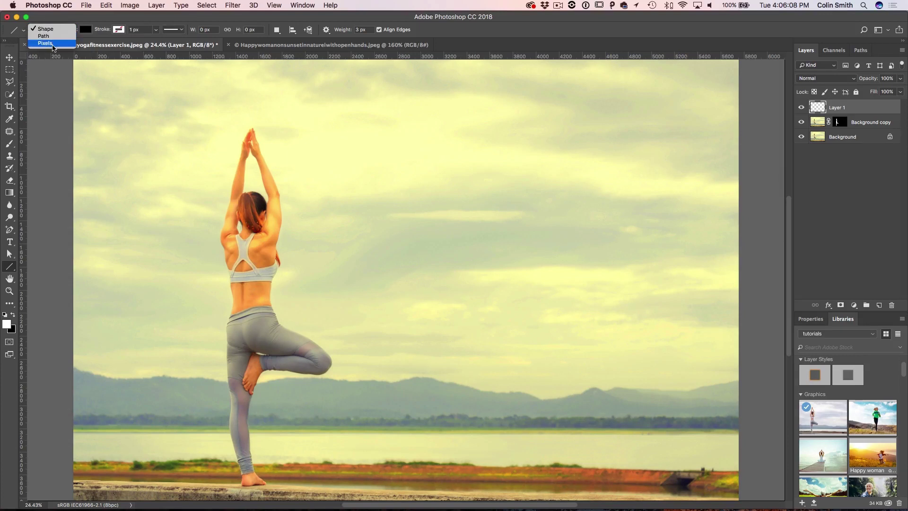
click(45, 43)
click(53, 31)
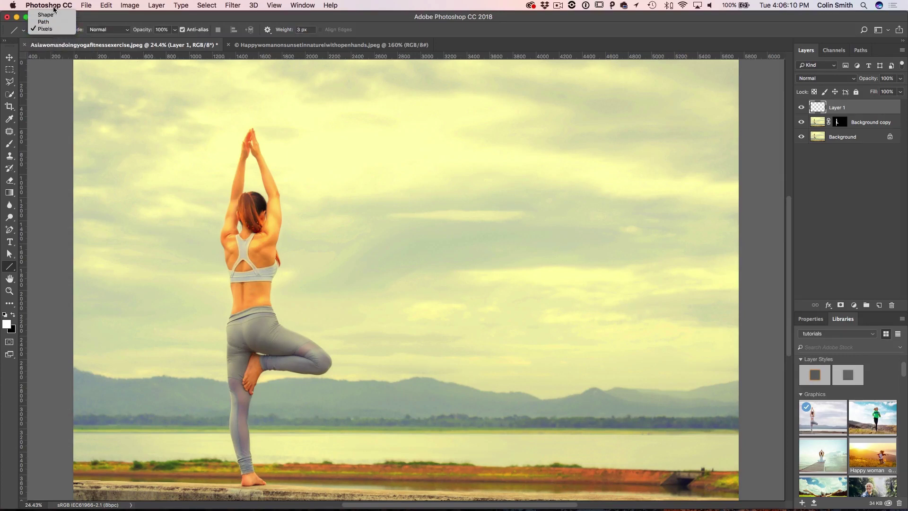
click(54, 30)
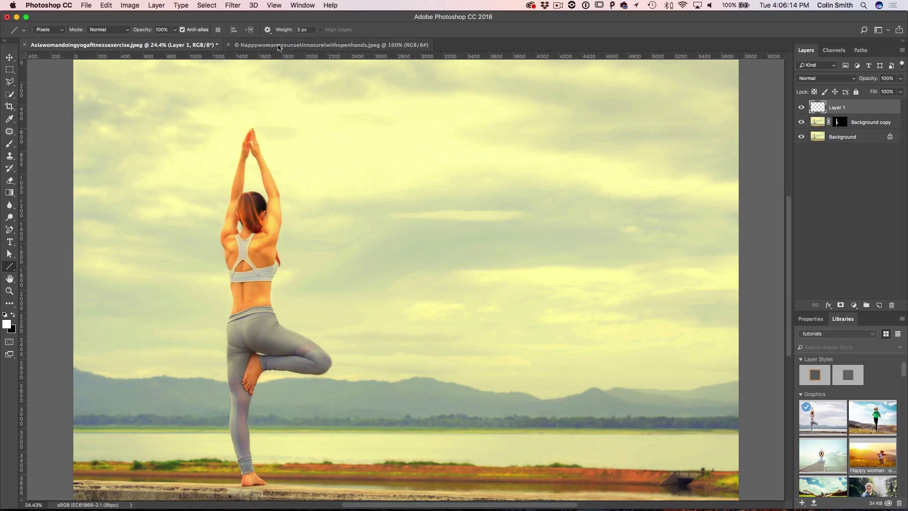
text(35)
drag(202, 243, 571, 243)
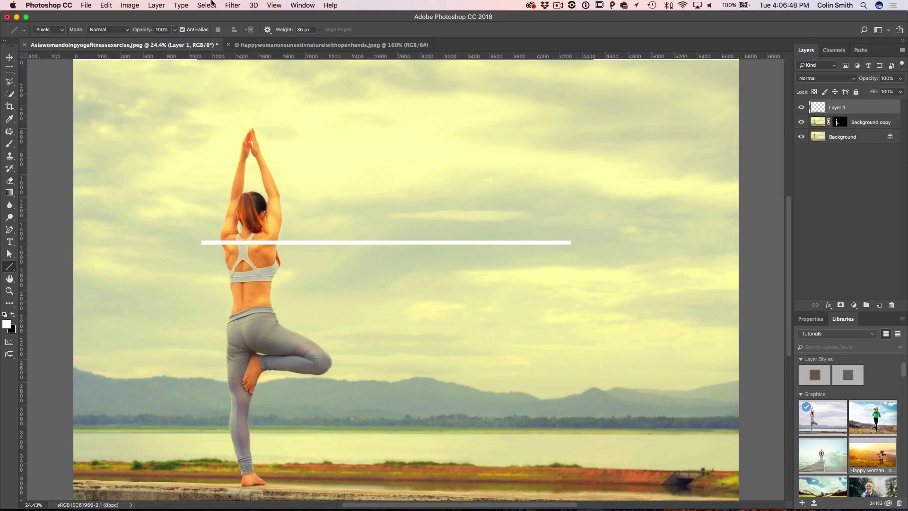
- Apply a Motion Blur to the white line with an angle of 0° and a slightly increased distance
click(233, 4)
mouse_move(258, 118)
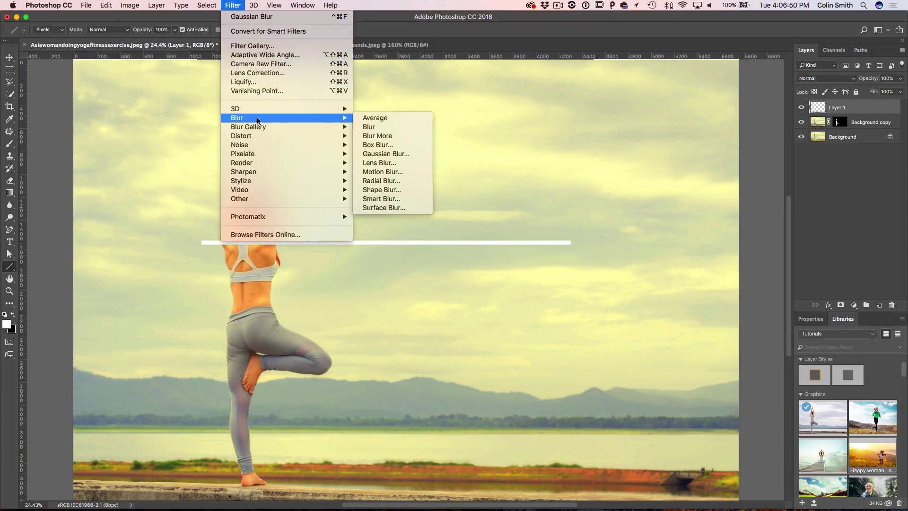
click(395, 175)
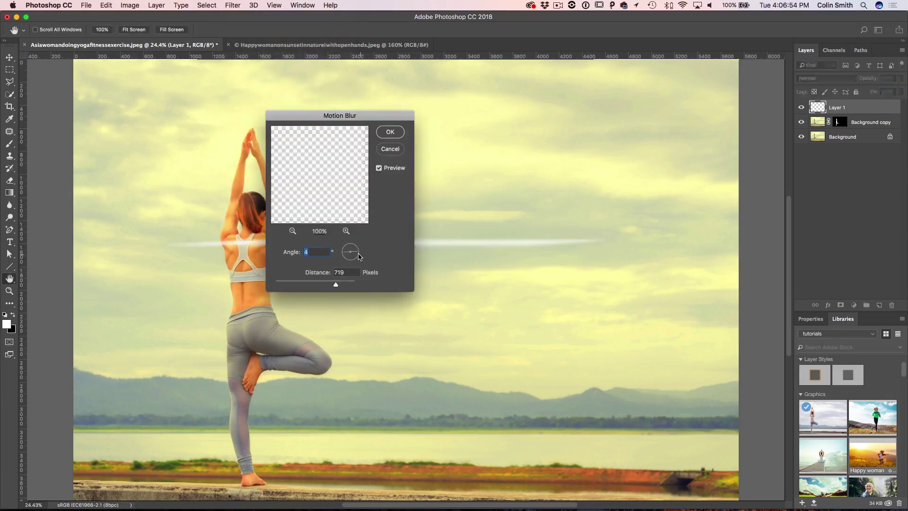
drag(347, 256, 338, 255)
text(0)
drag(335, 285, 340, 285)
click(389, 132)
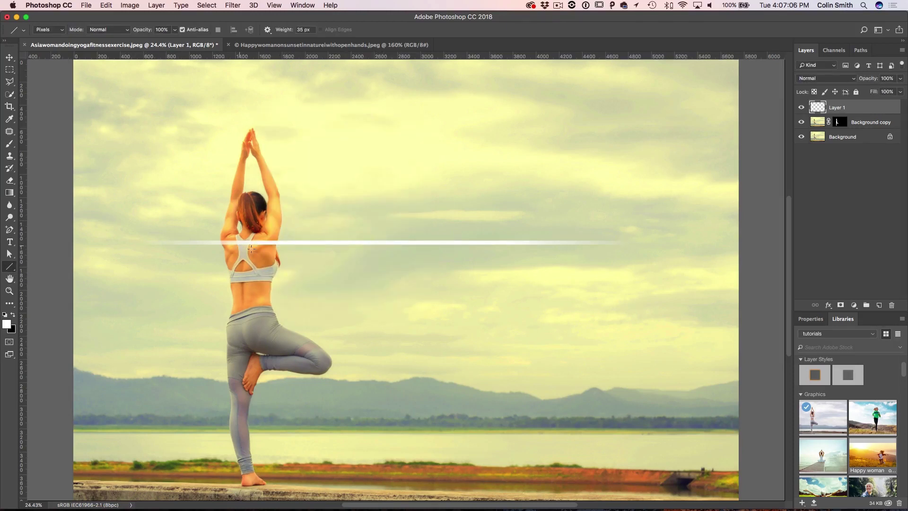
- Soften the white line with a Gaussian Blur of 9.3 pixels radius
click(233, 5)
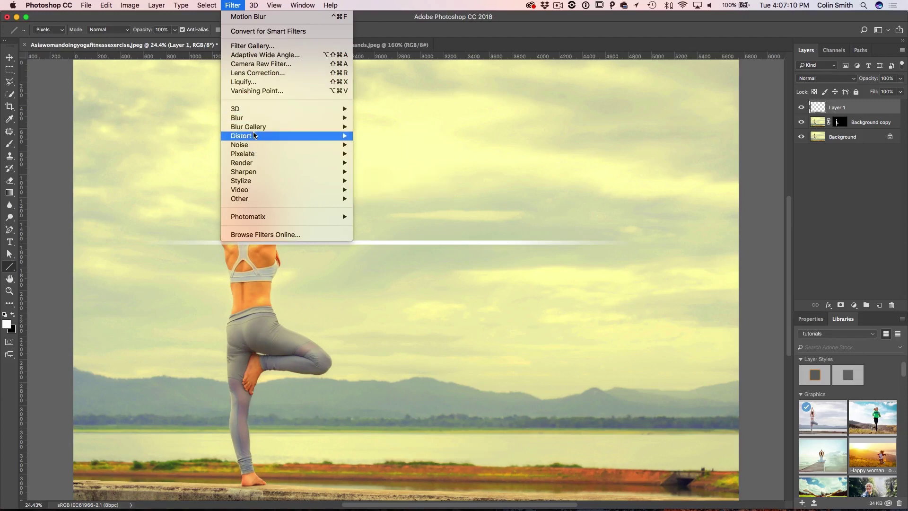
mouse_move(255, 118)
click(382, 153)
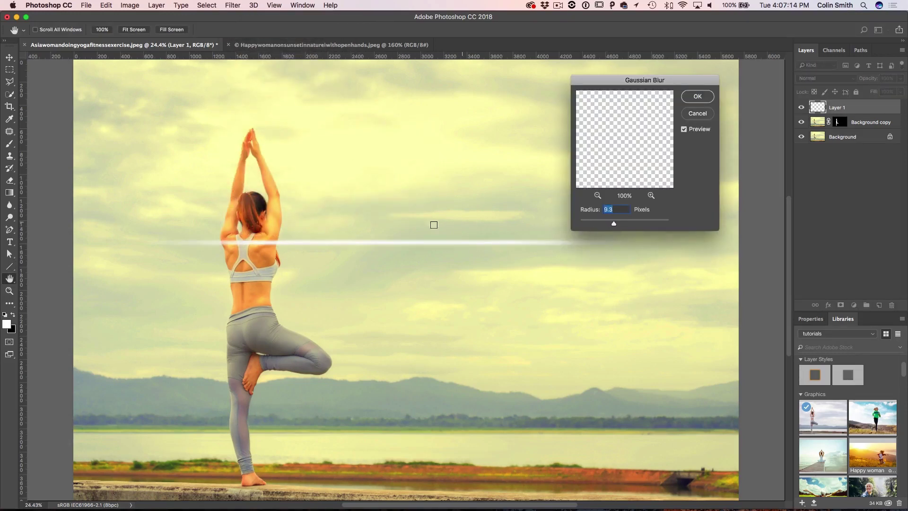
click(698, 96)
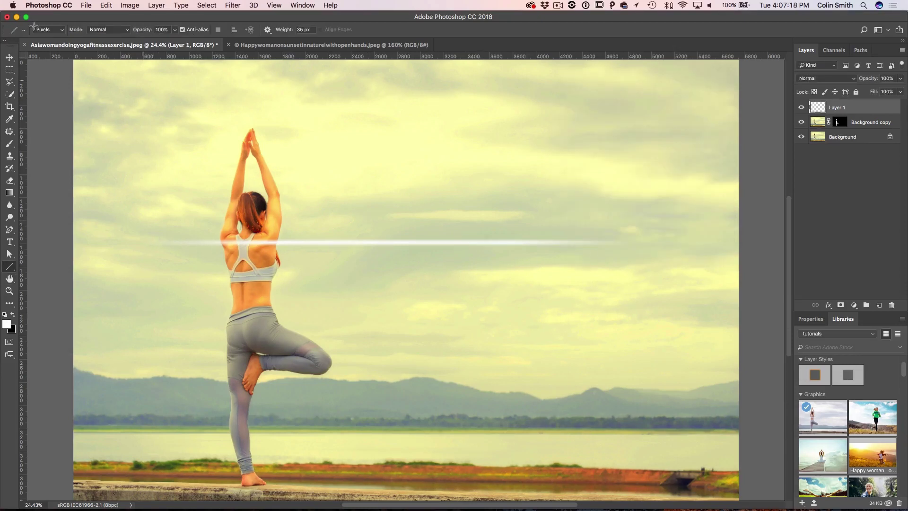
- Move the blurred line slightly down across the woman's upper back and duplicate its layer
click(9, 57)
drag(436, 245, 447, 260)
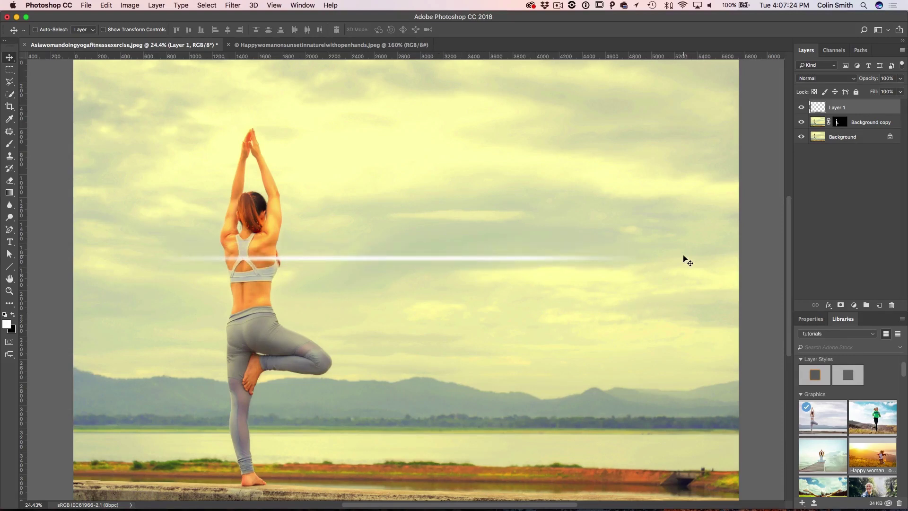
key(super)
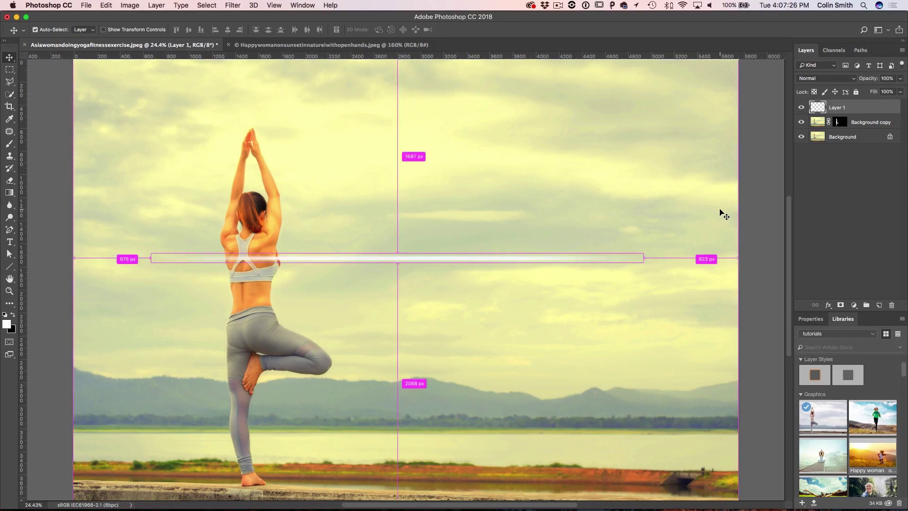
key(super+j)
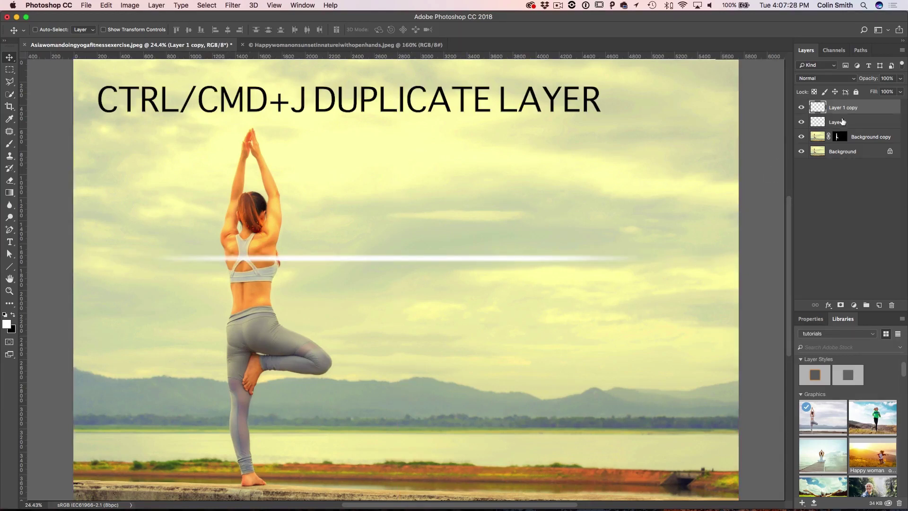
- Rotate the duplicated light line to vertical so the two lines form a cross, and merge both line layers
key(super+t)
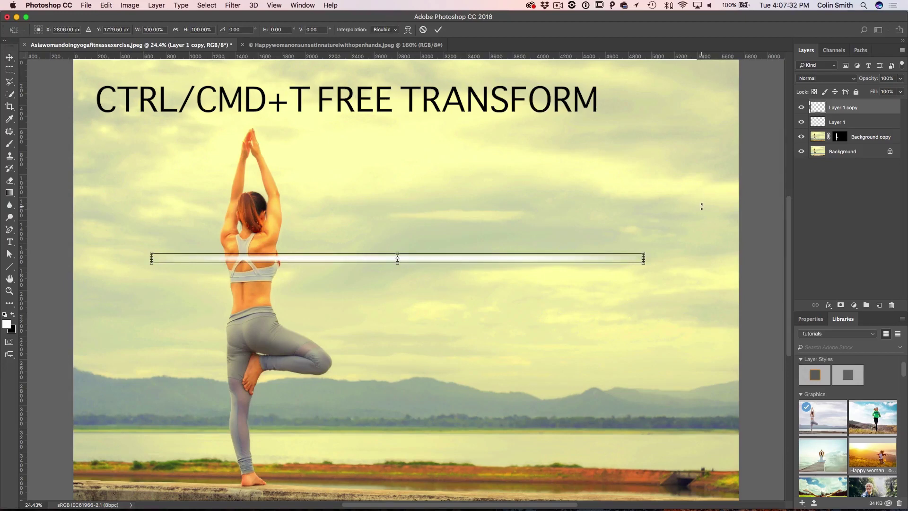
mouse_move(698, 236)
mouse_down()
mouse_move(670, 322)
mouse_move(556, 403)
mouse_move(452, 433)
mouse_move(421, 432)
mouse_up()
key(Return)
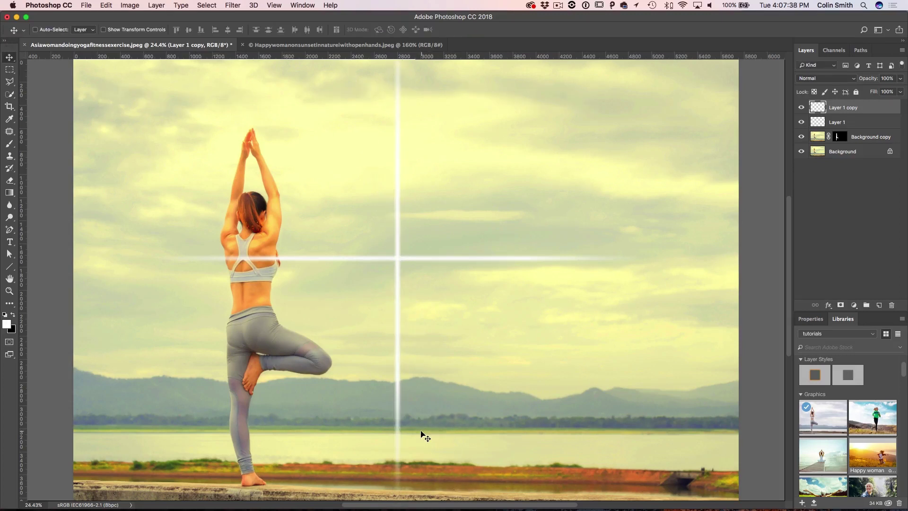
shift+click(847, 121)
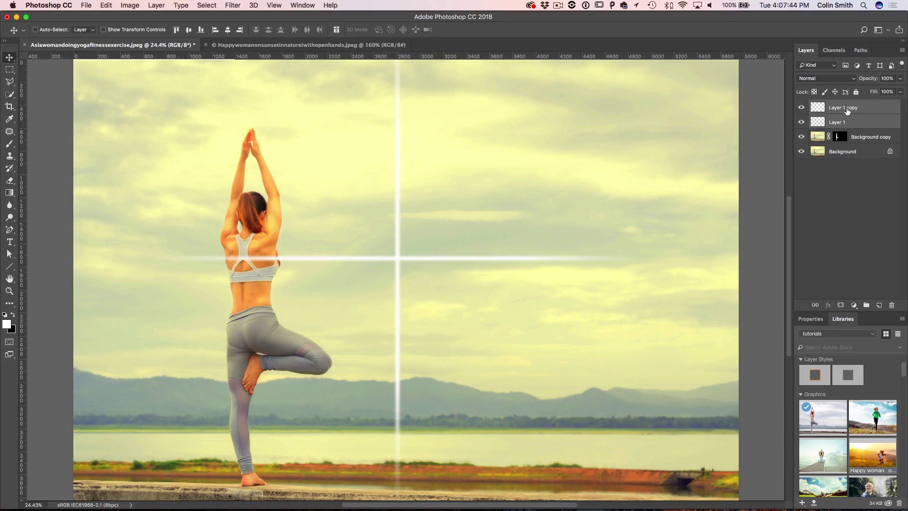
key(super+e)
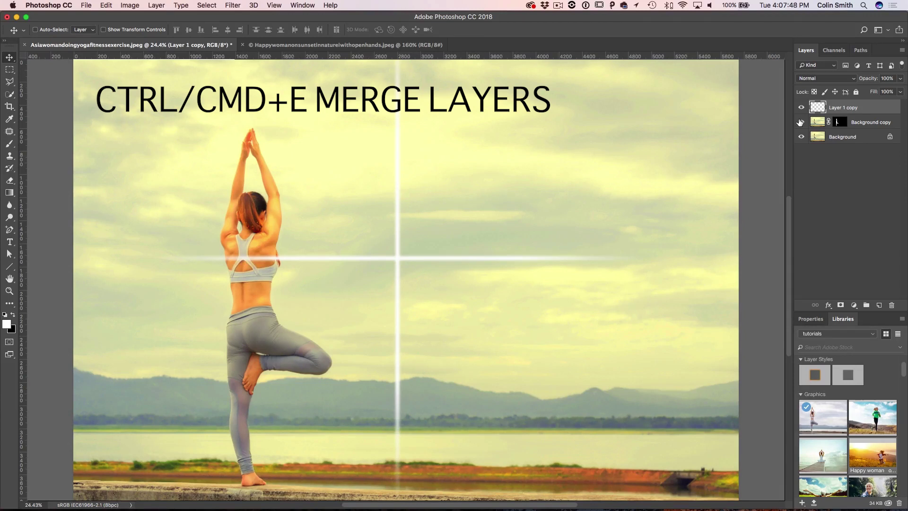
- Rotate a duplicate of the cross by 45° around its centre and merge it with the original cross layer
key(super+j)
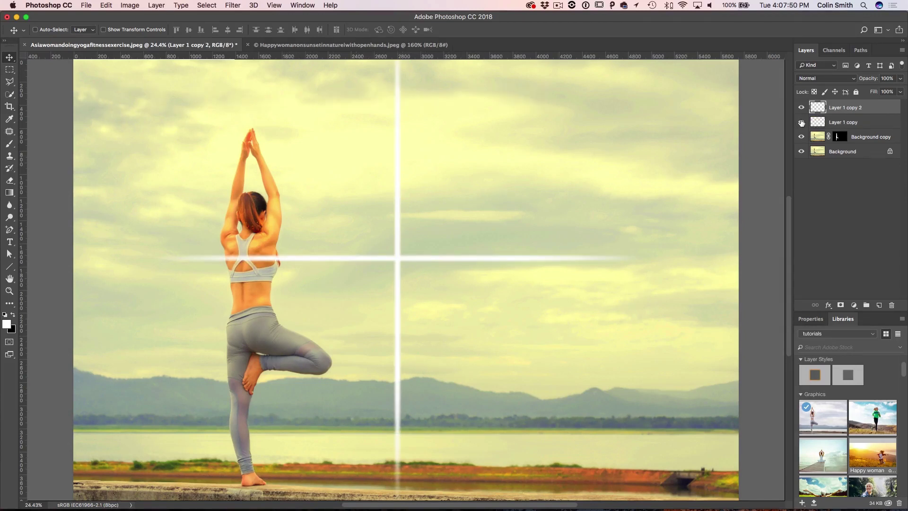
key(super+t)
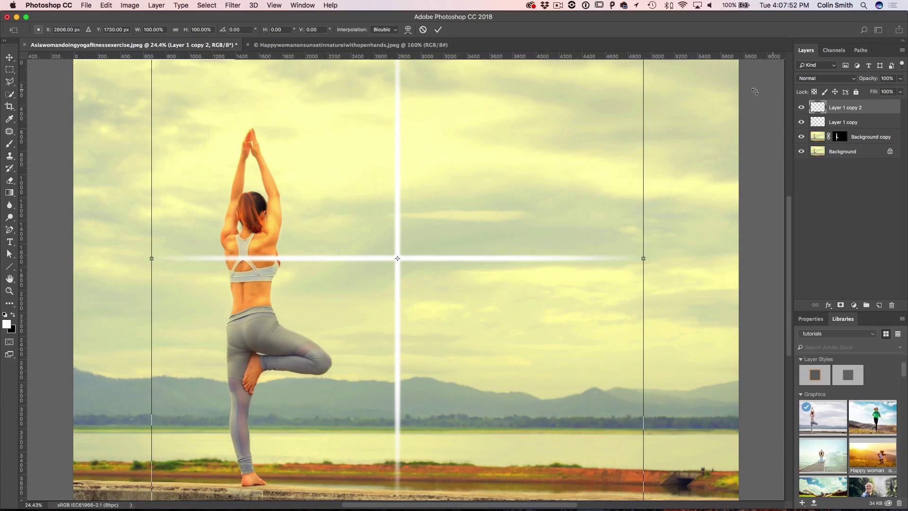
mouse_move(663, 103)
mouse_down()
mouse_move(714, 223)
mouse_move(721, 314)
mouse_up()
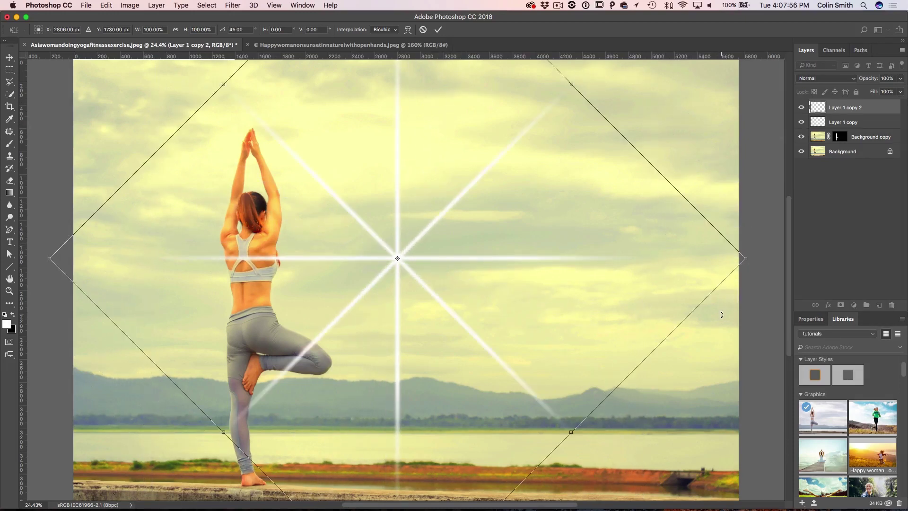
key(Return)
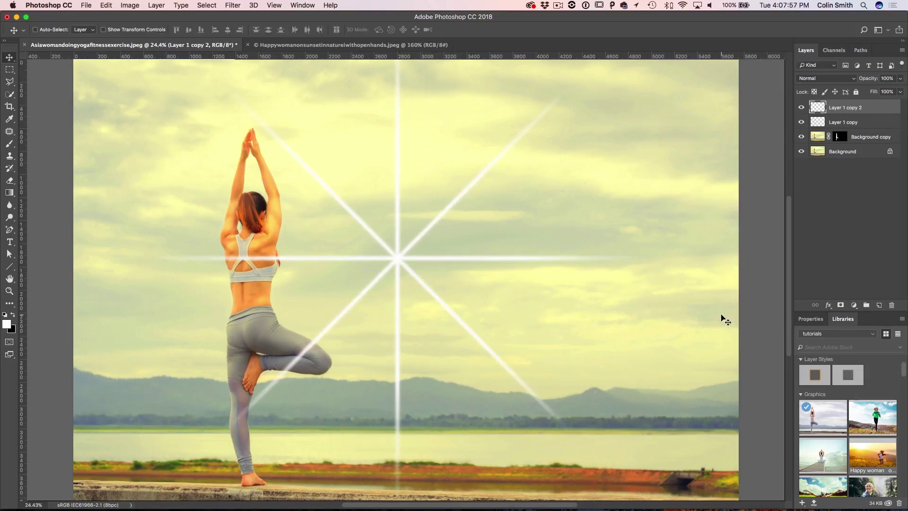
shift+click(846, 122)
key(super+e)
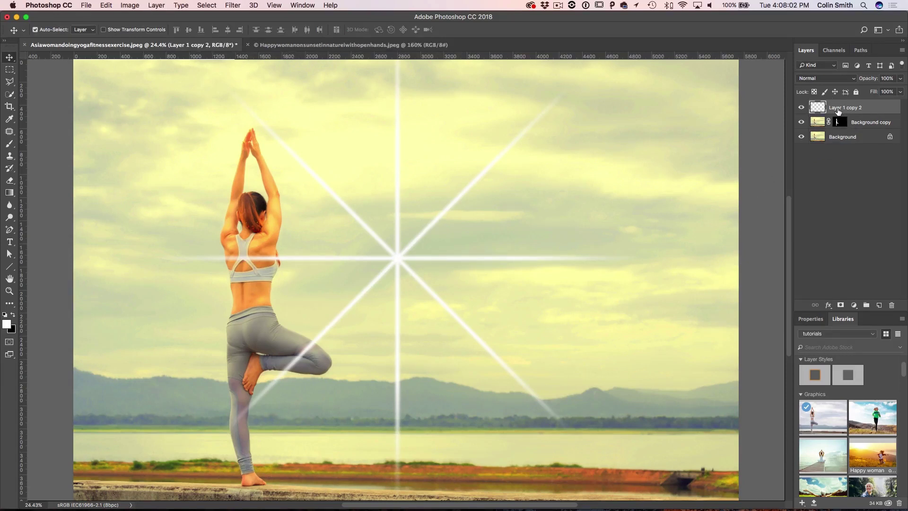
- Rotate a duplicate of the eight-ray star by about 23.5° to fill the gaps, and merge both star layers
key(super+j)
key(super+t)
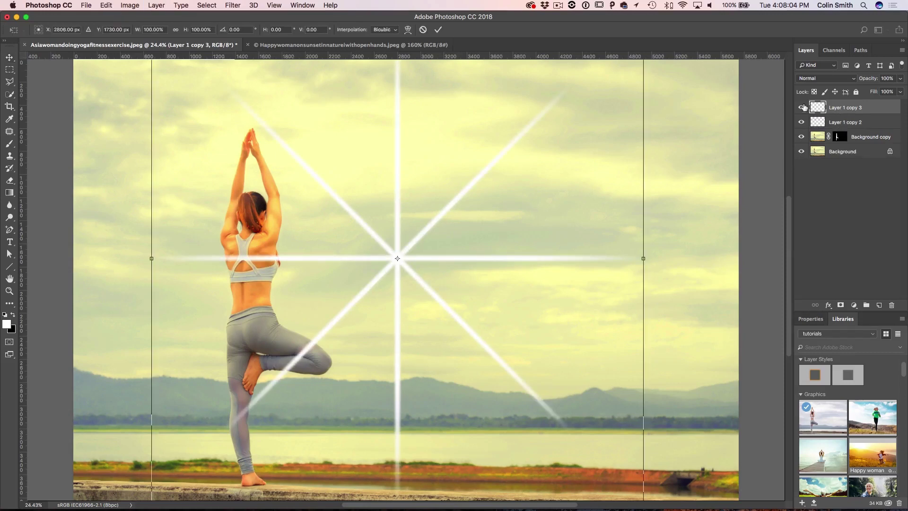
mouse_move(657, 72)
mouse_down()
mouse_move(694, 75)
mouse_move(756, 174)
mouse_move(754, 242)
mouse_move(760, 265)
mouse_move(778, 274)
mouse_move(735, 186)
mouse_up()
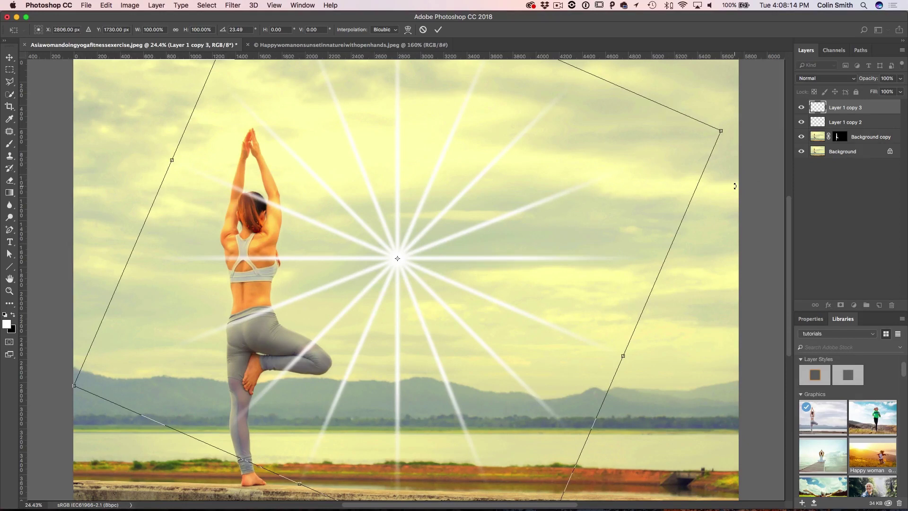
key(Return)
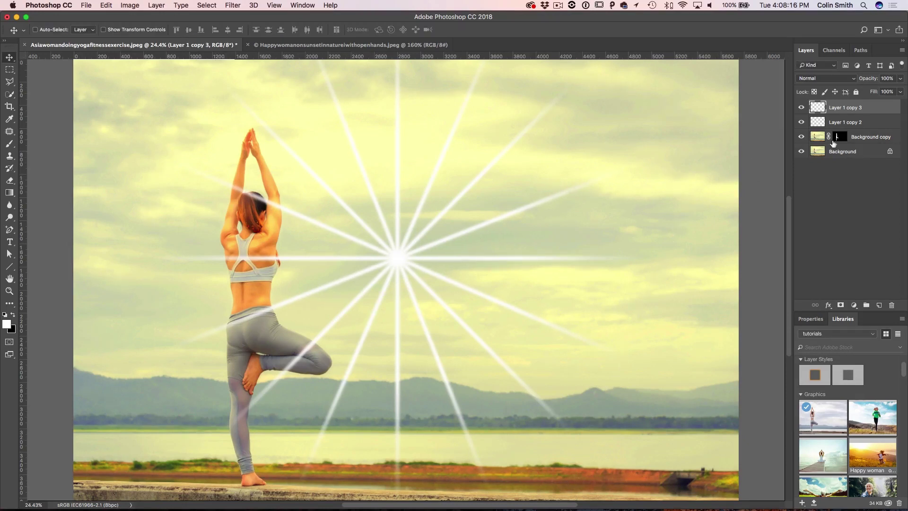
shift+click(850, 121)
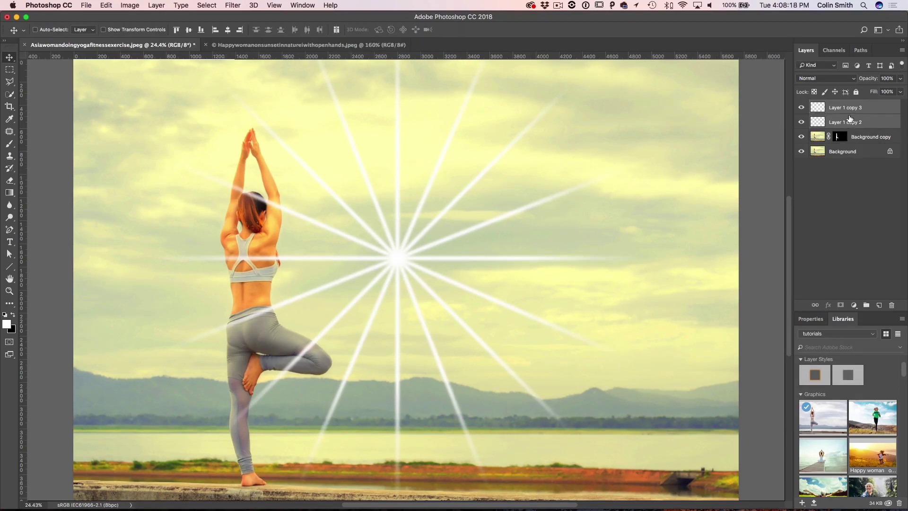
key(super+e)
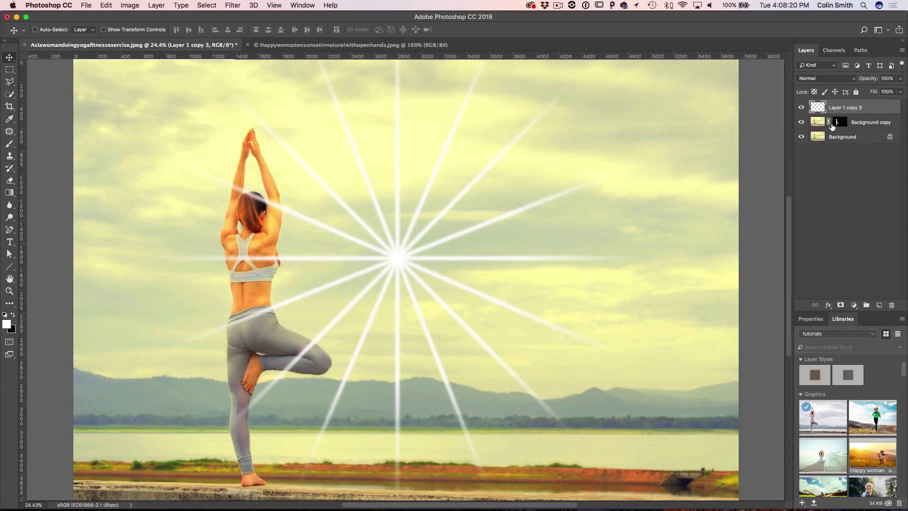
- Scale the light star proportionally to about 80% and position it in the middle of the photo beside the woman
key(super+t)
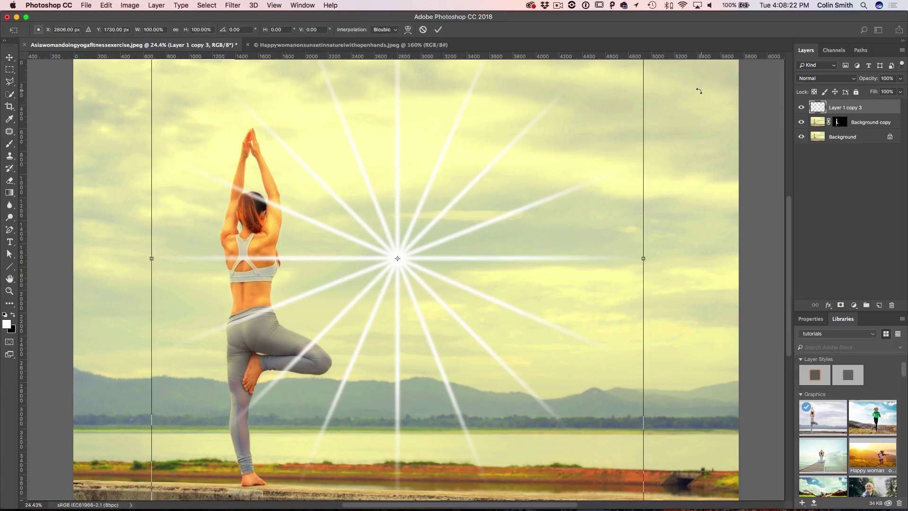
drag(582, 82, 604, 163)
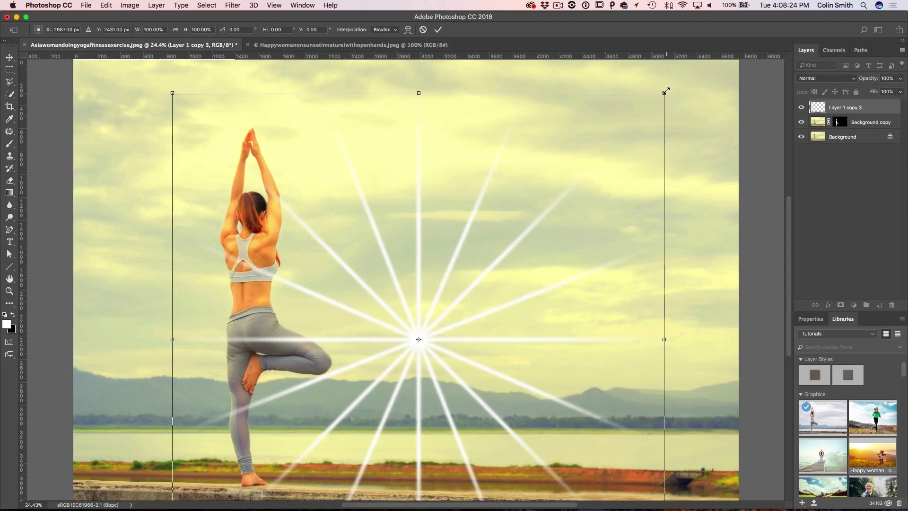
drag(667, 90, 587, 203)
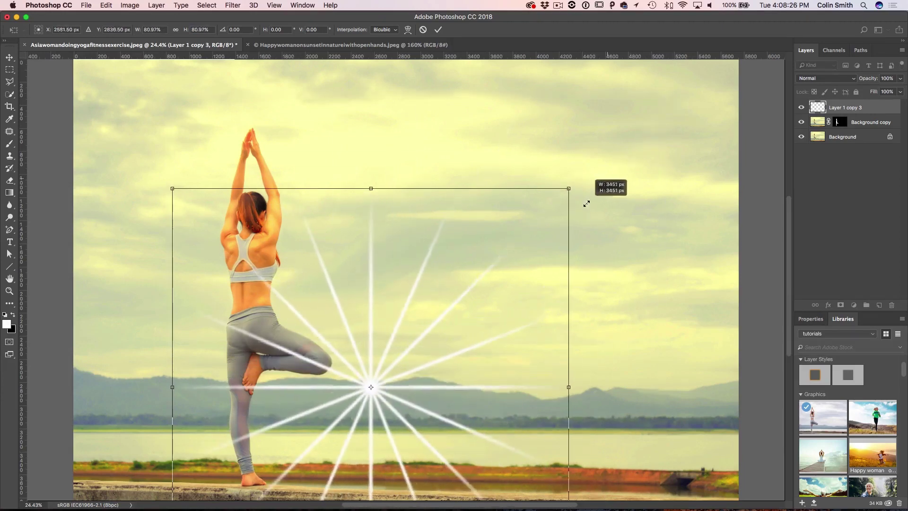
drag(523, 282, 574, 171)
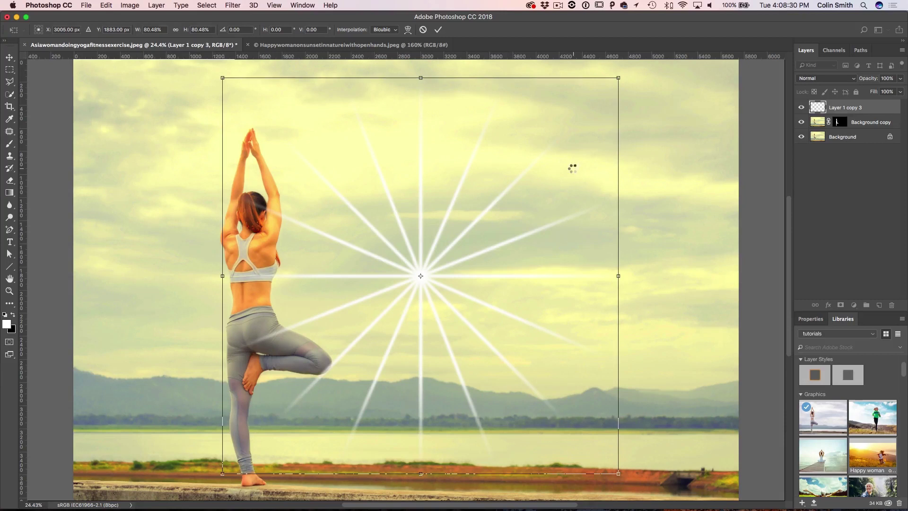
key(Return)
drag(448, 263, 432, 258)
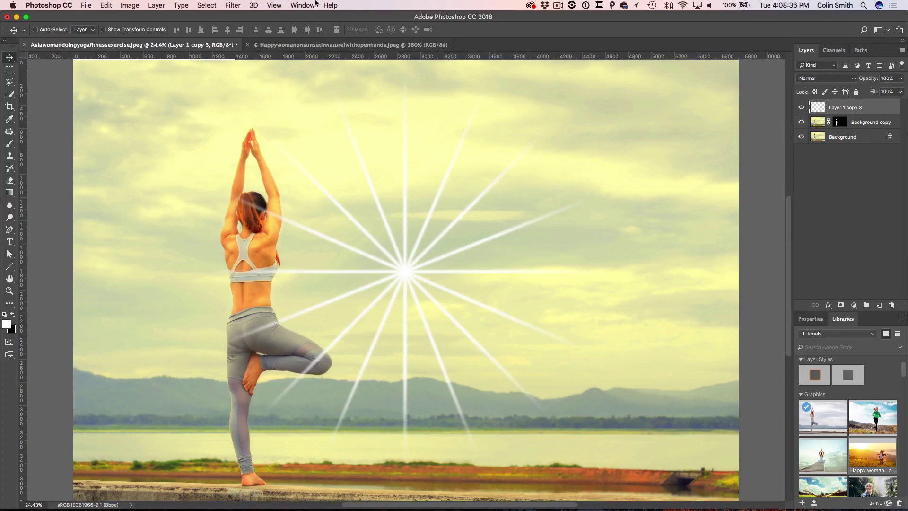
- Soften the light star with a Gaussian Blur of 21.9 pixels radius
click(238, 5)
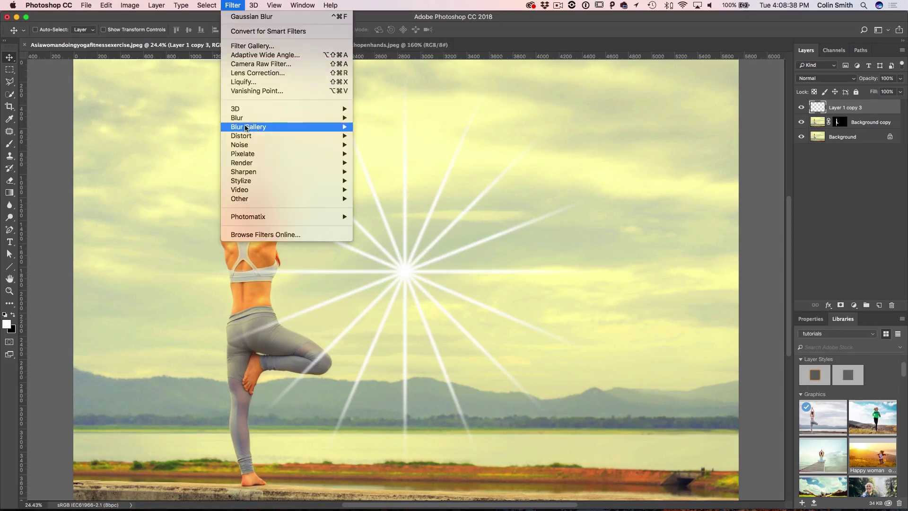
mouse_move(249, 122)
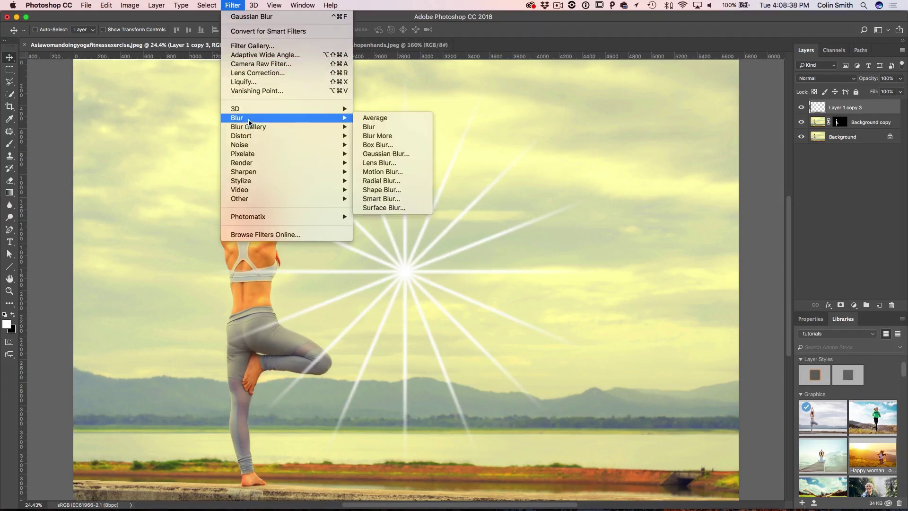
click(397, 155)
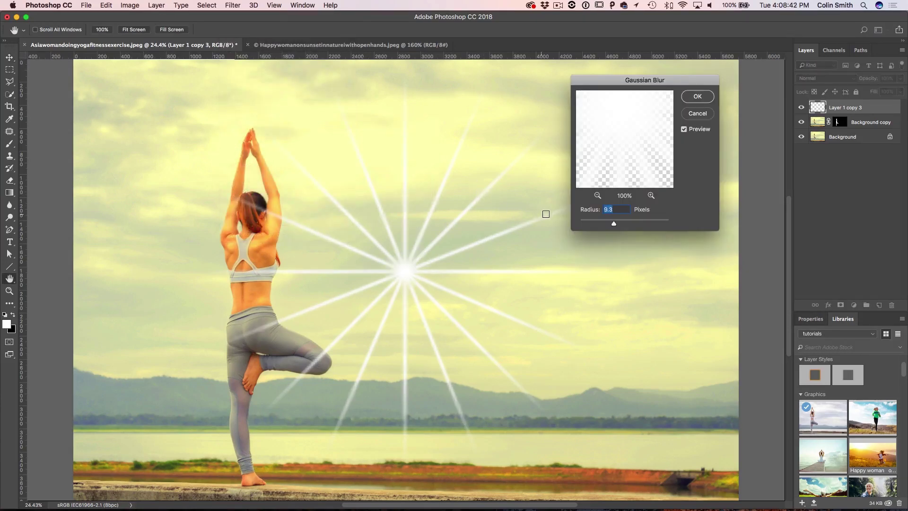
drag(617, 226, 621, 225)
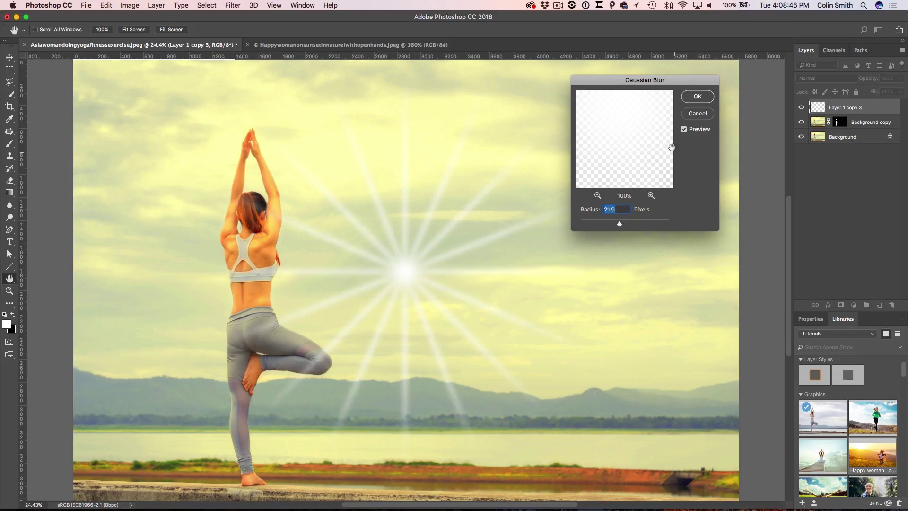
click(702, 98)
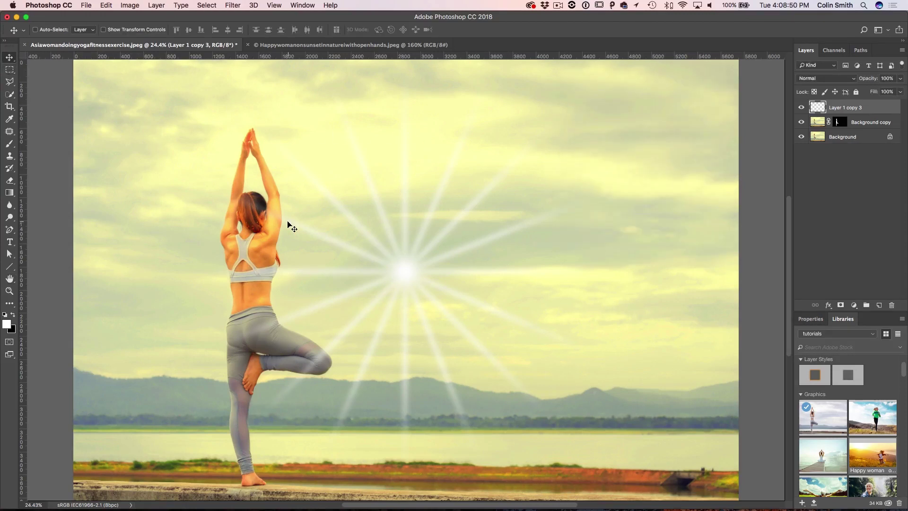
- Enlarge the light star and place its centre in the photo's upper-right corner with rays reaching toward the woman
key(super+t)
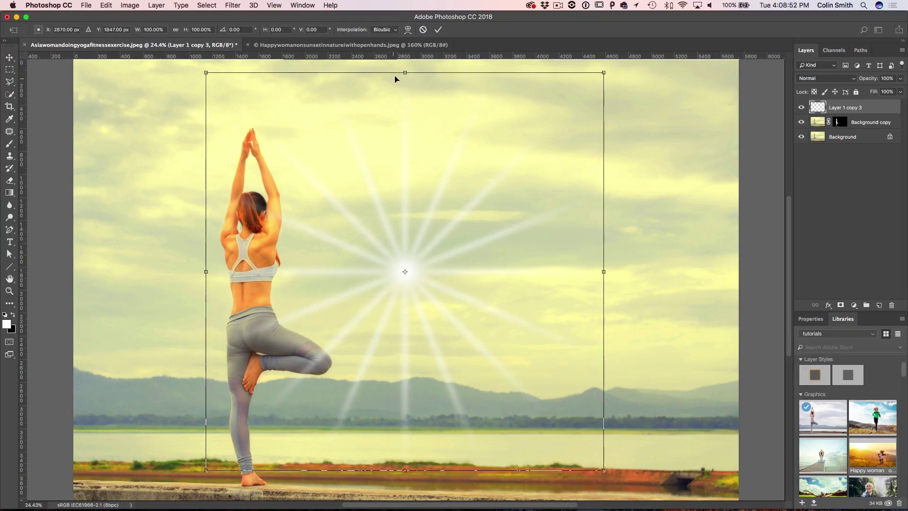
drag(405, 72, 433, 206)
drag(445, 372, 742, 119)
drag(536, 197, 41, 497)
drag(254, 377, 495, 230)
key(Return)
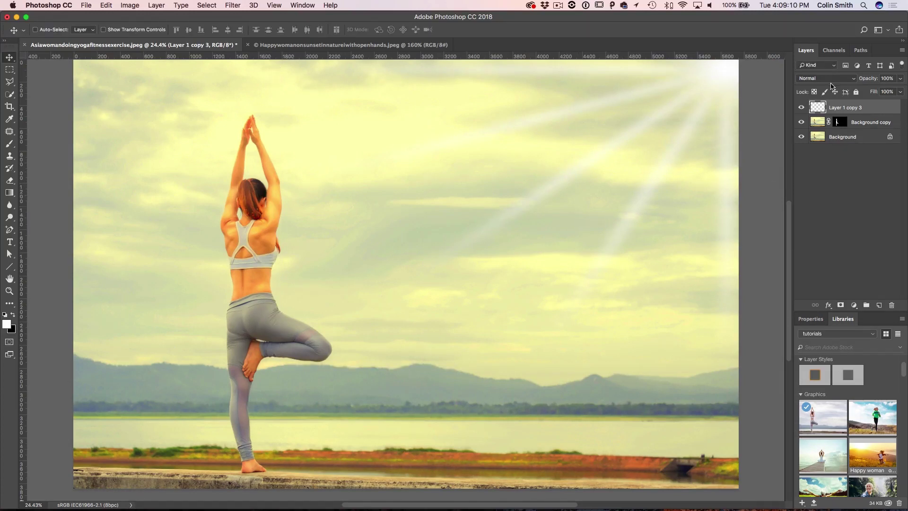
- Create a new empty layer and place it directly beneath the light-ray layer
mouse_move(870, 81)
mouse_down()
mouse_move(844, 88)
mouse_move(863, 88)
mouse_up()
click(879, 306)
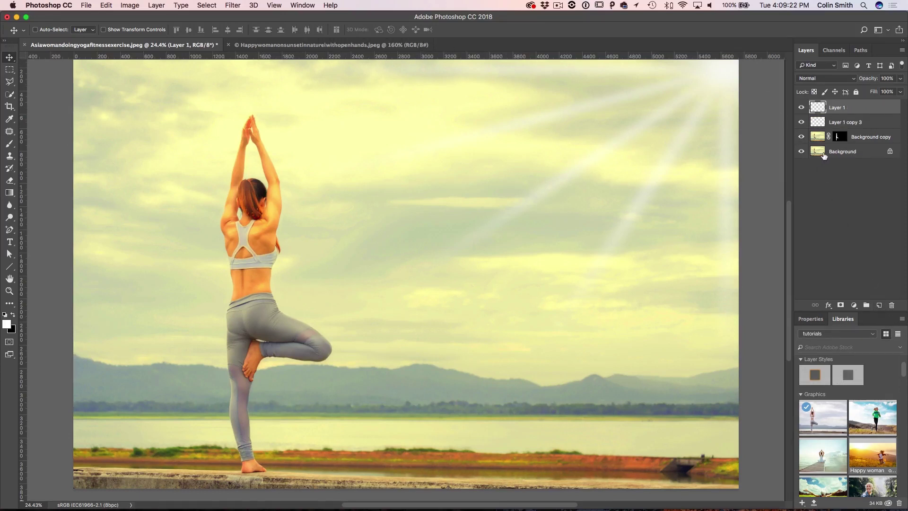
drag(834, 112, 827, 125)
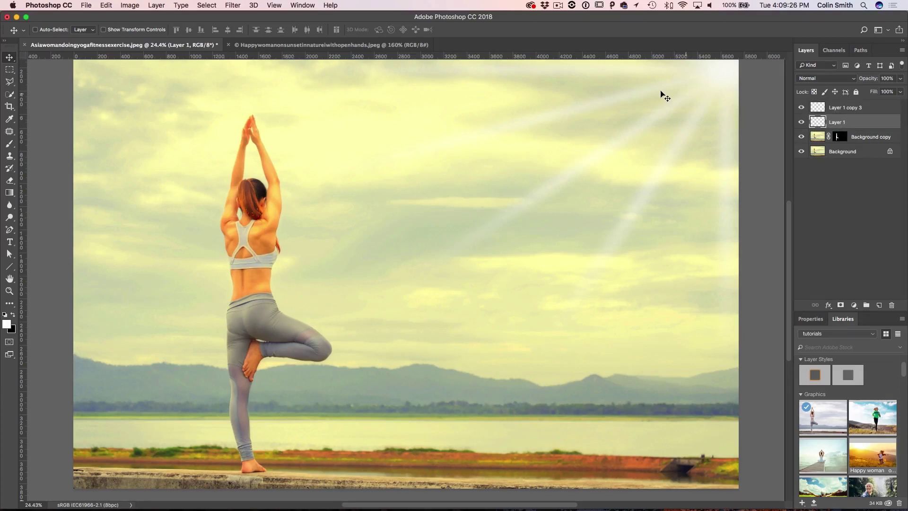
- Set the foreground color to a bright saturated yellow with a hue of about 51°
click(6, 324)
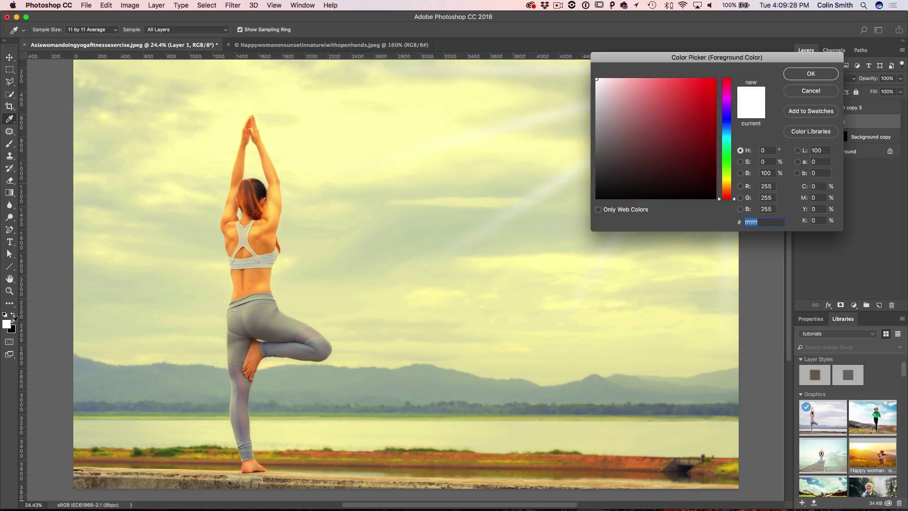
click(729, 181)
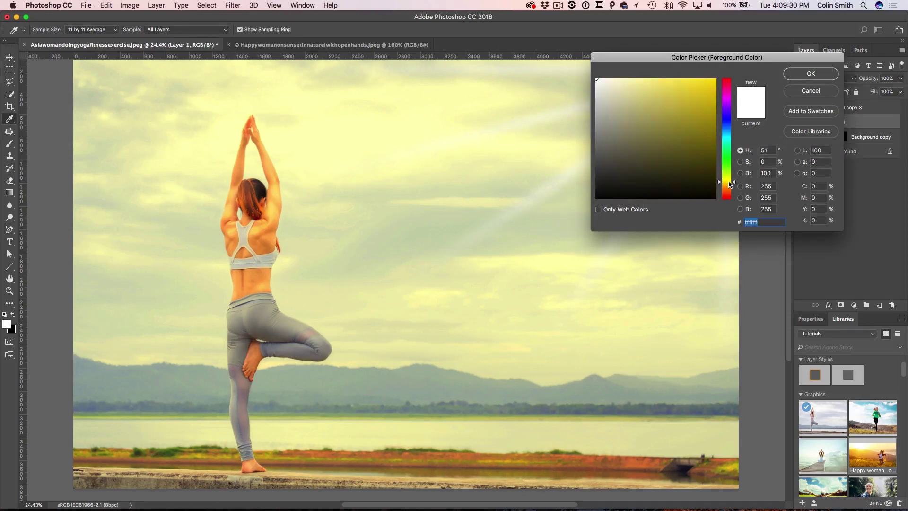
click(711, 80)
drag(711, 80, 776, 73)
click(799, 75)
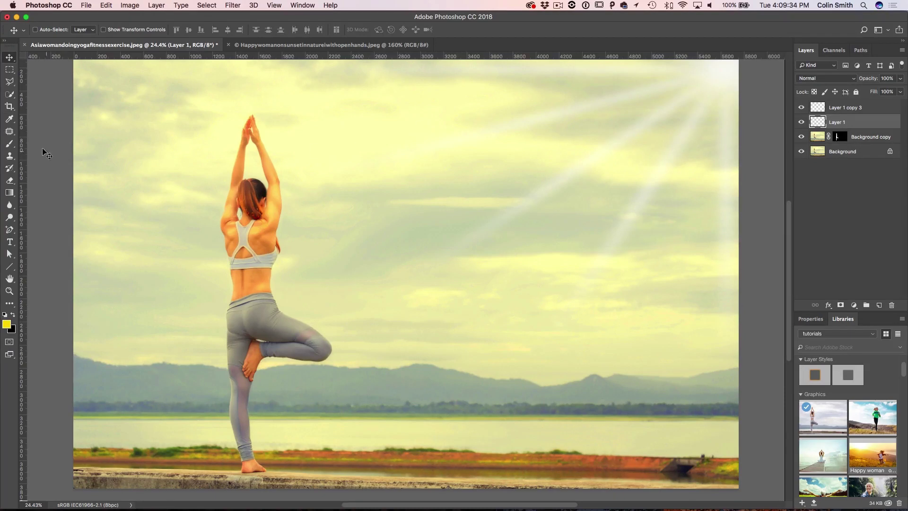
- Draw a linear yellow-to-transparent gradient on the new layer from outside the photo's upper-right corner diagonally toward the woman
drag(9, 192, 30, 192)
click(72, 29)
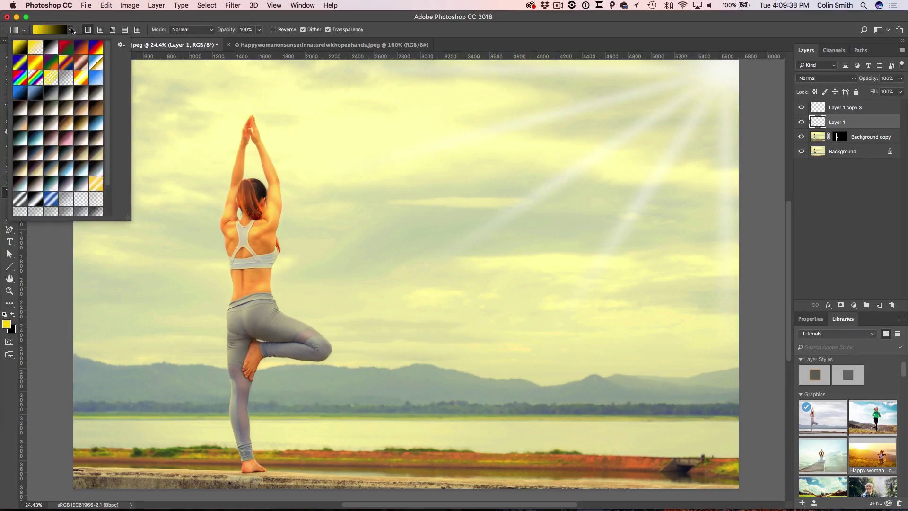
click(36, 46)
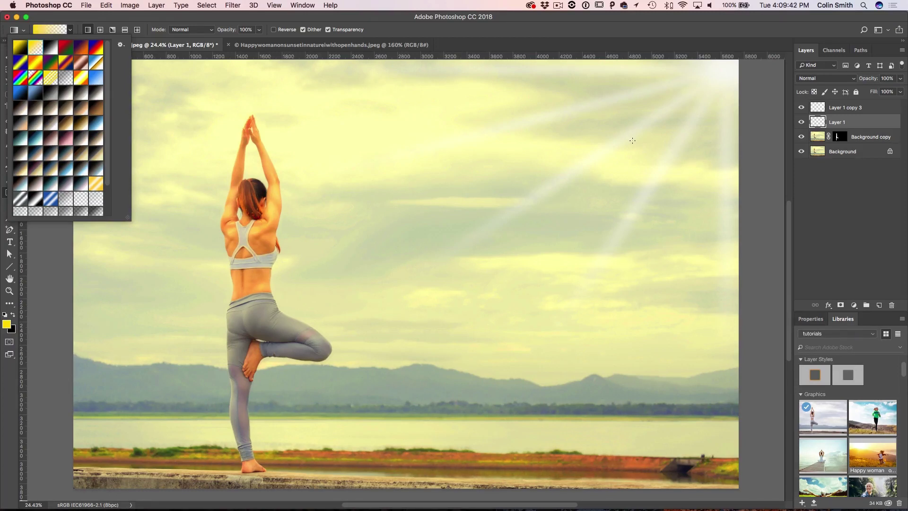
scroll(632, 139, down, 6)
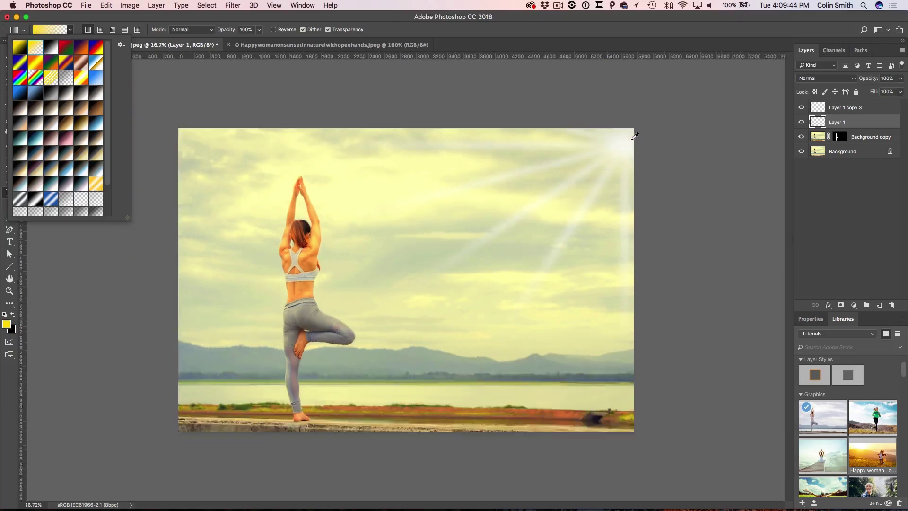
click(732, 104)
drag(732, 104, 285, 293)
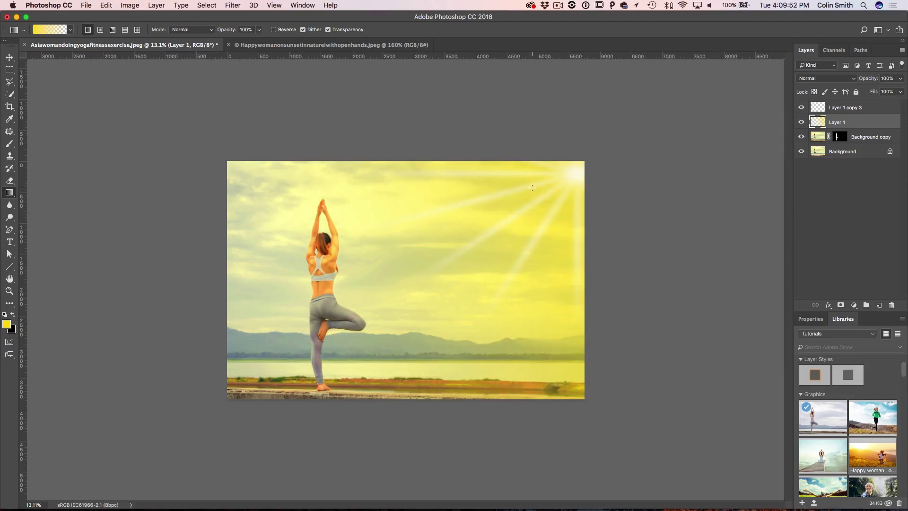
- Compare the Soft Light and Vivid Light blend modes on the yellow gradient layer and settle on Hard Light
key(super+equal)
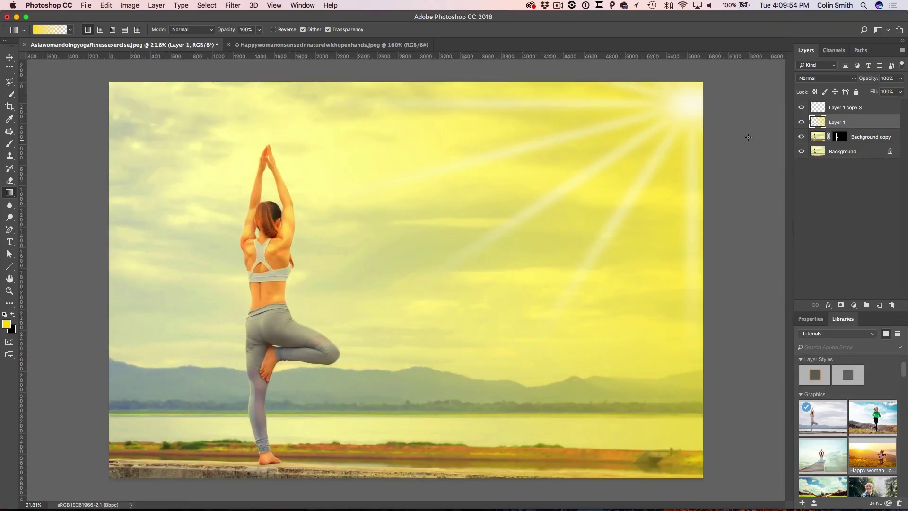
click(821, 79)
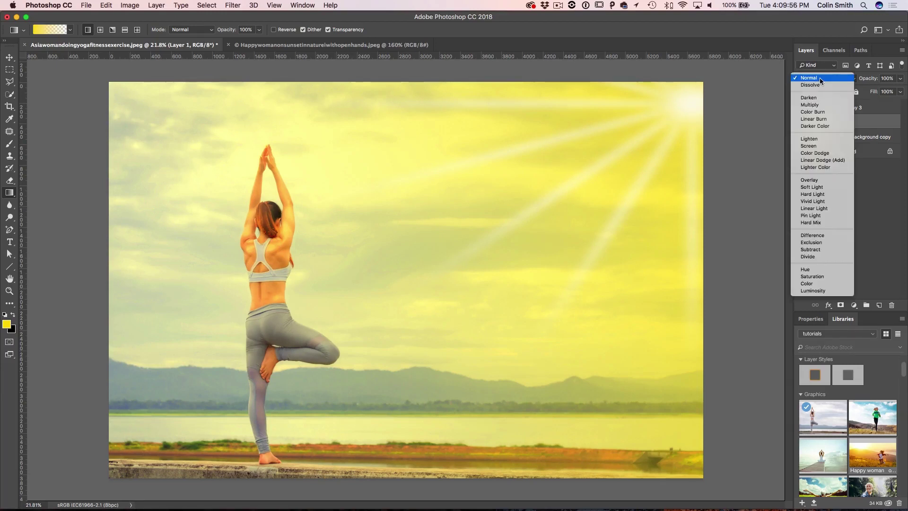
click(836, 194)
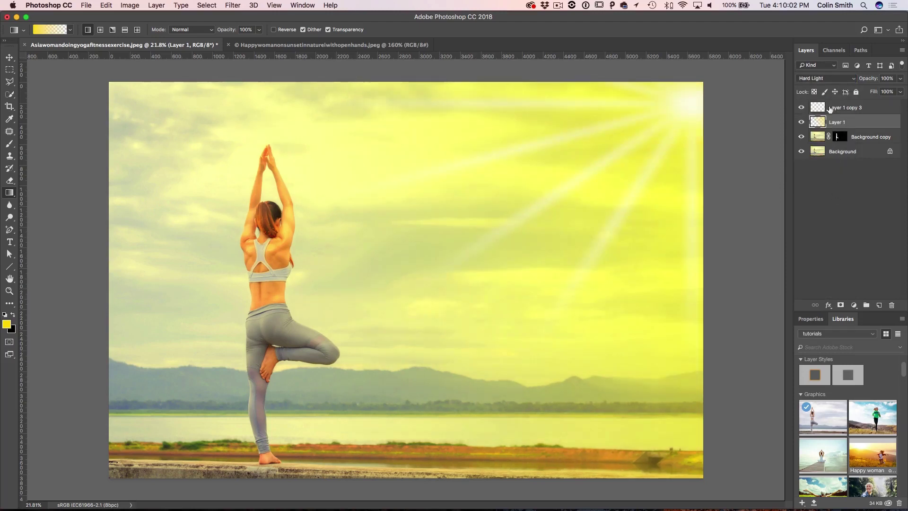
click(822, 79)
click(820, 70)
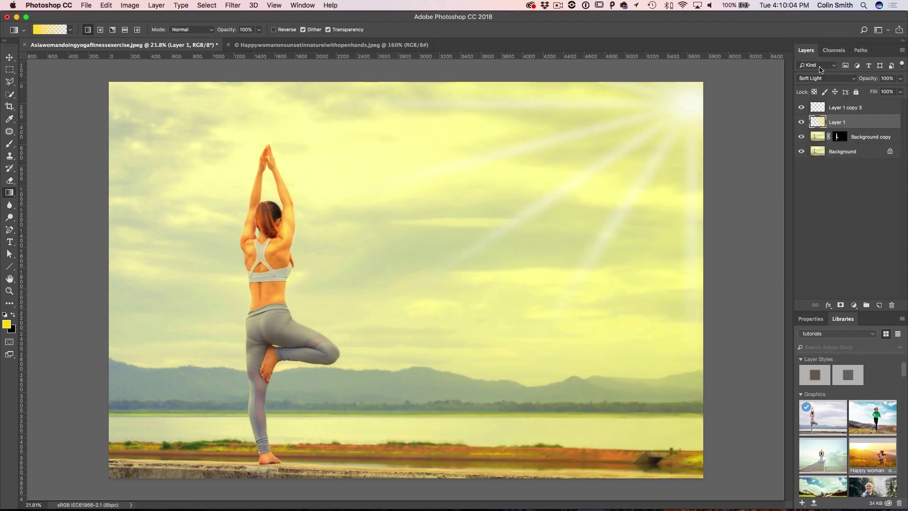
click(831, 79)
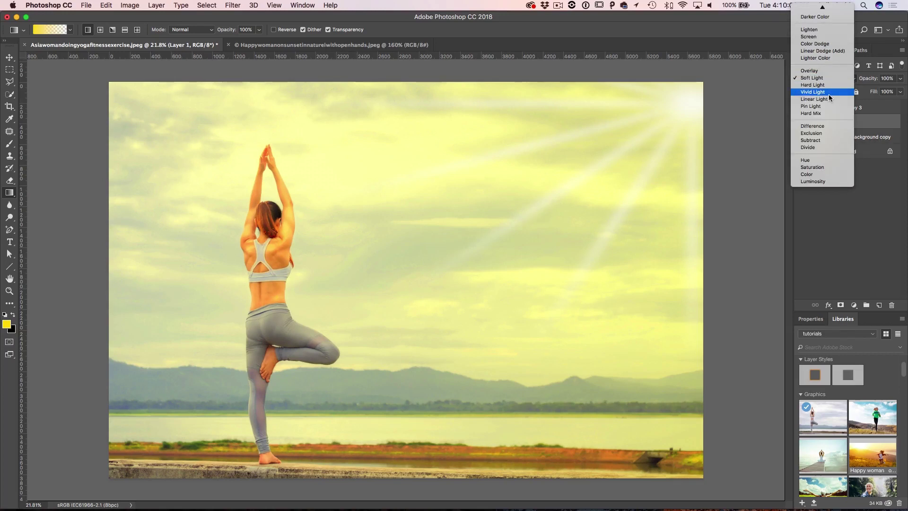
click(828, 94)
click(825, 79)
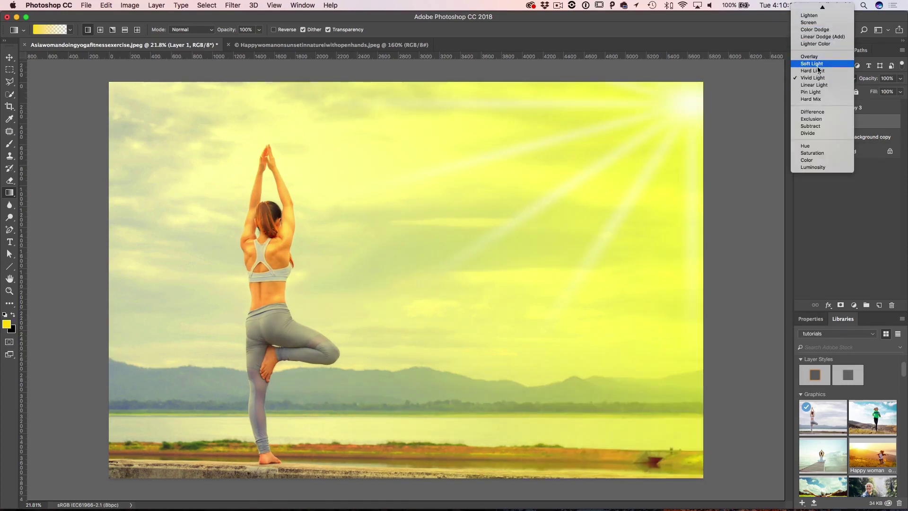
click(817, 71)
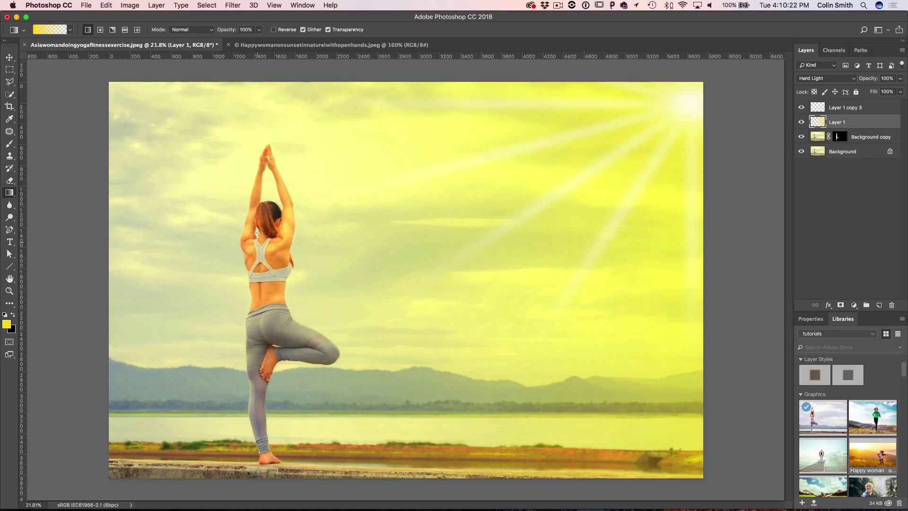
- Add a Curves adjustment layer directly above the masked copy of the woman and clip it to that layer
click(803, 138)
click(819, 137)
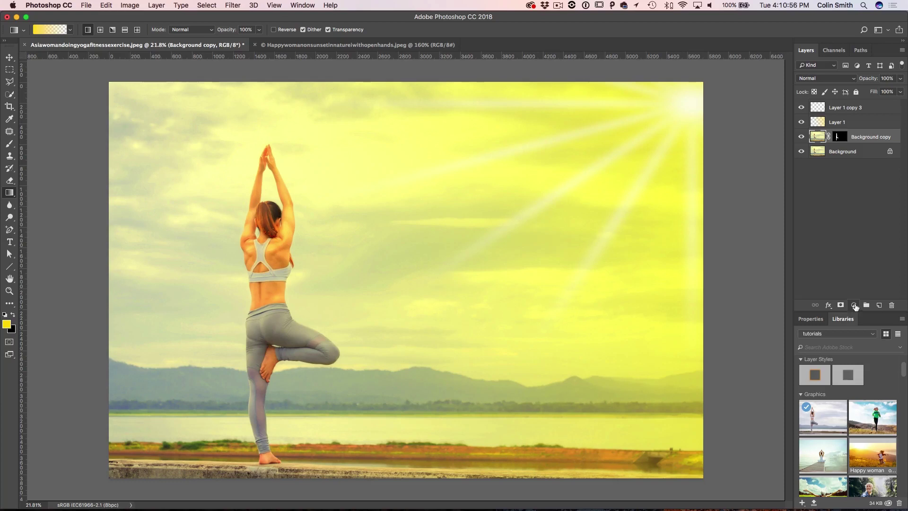
click(854, 305)
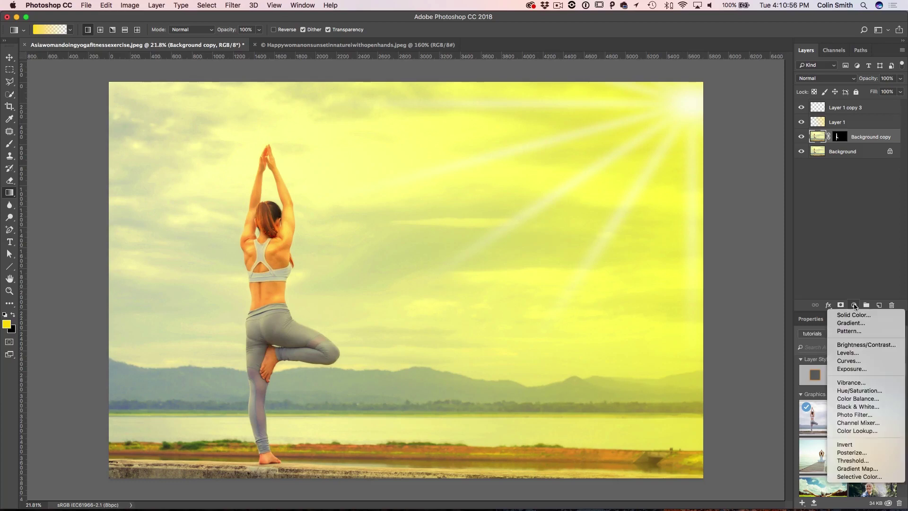
click(855, 363)
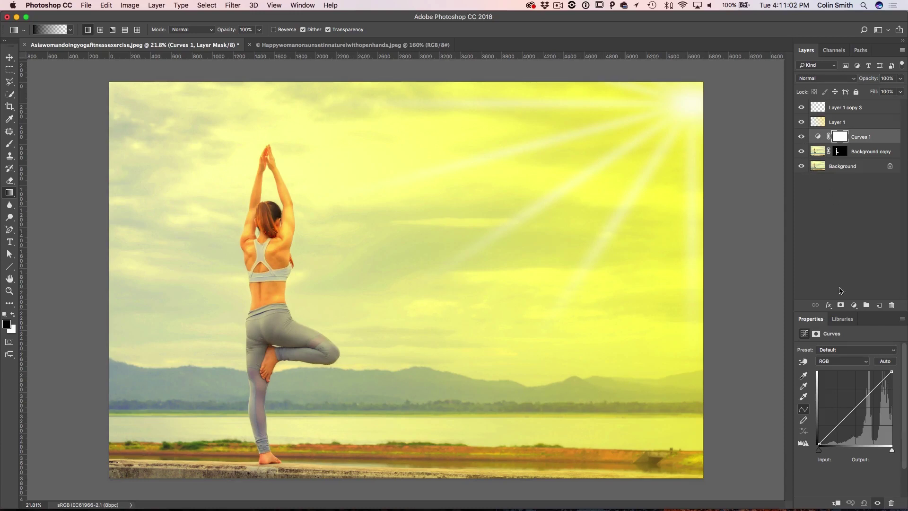
mouse_move(863, 398)
mouse_down()
mouse_move(846, 386)
mouse_move(863, 405)
mouse_up()
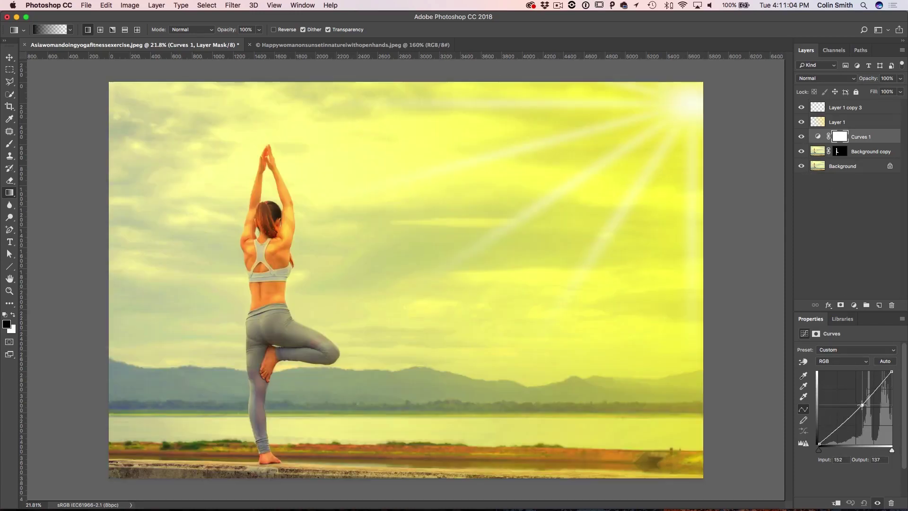
alt+click(817, 142)
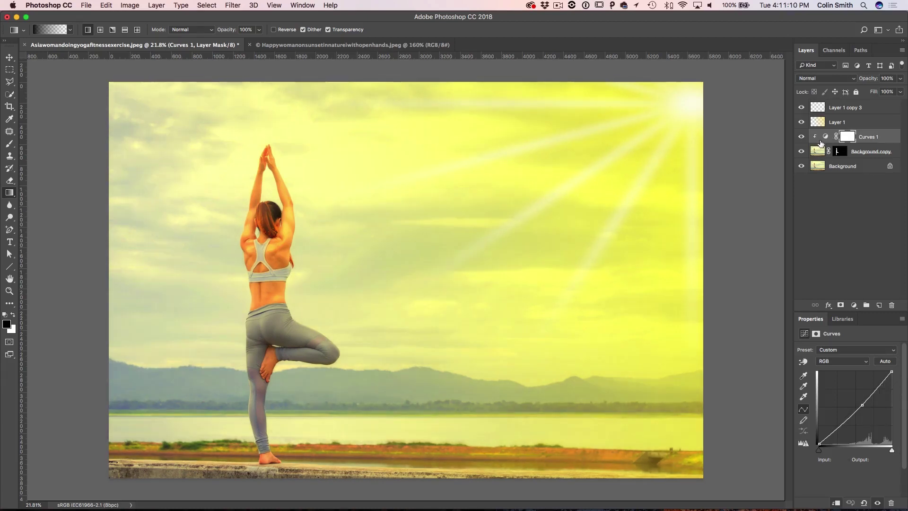
- Darken the woman by moving the curve's black point inward and bending the curve down, with an upper point at input 210, output 171
drag(862, 406, 897, 383)
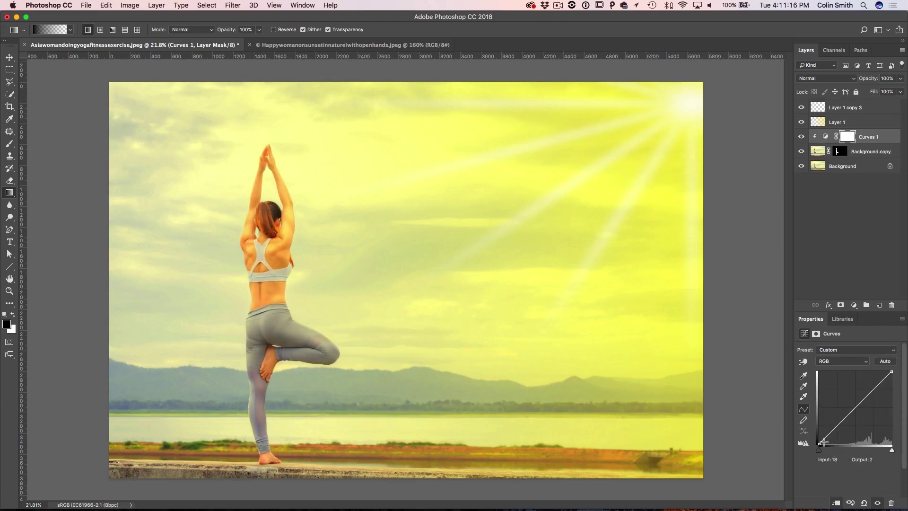
drag(820, 444, 856, 427)
mouse_move(873, 395)
mouse_down()
mouse_move(873, 387)
mouse_move(879, 395)
mouse_up()
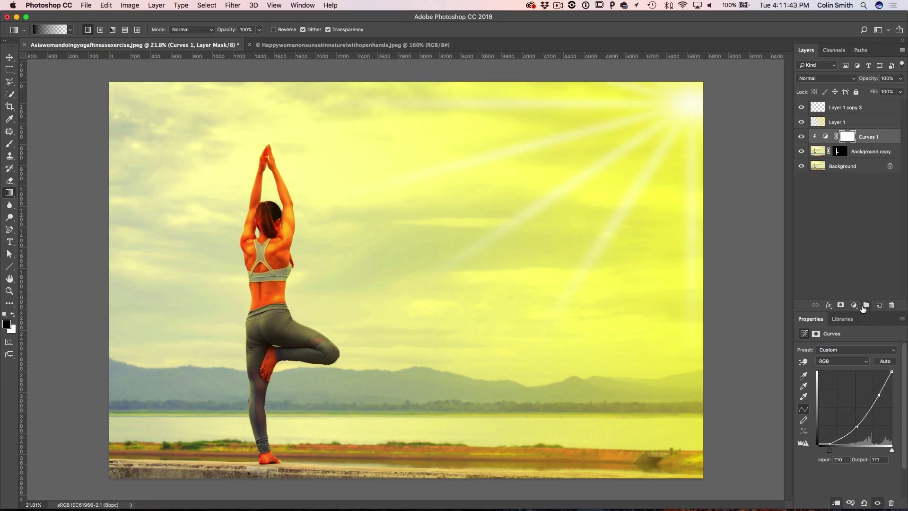
- Add a Hue/Saturation adjustment clipped to the woman layer with hue -7, saturation -45 and lightness -18
click(854, 305)
click(863, 390)
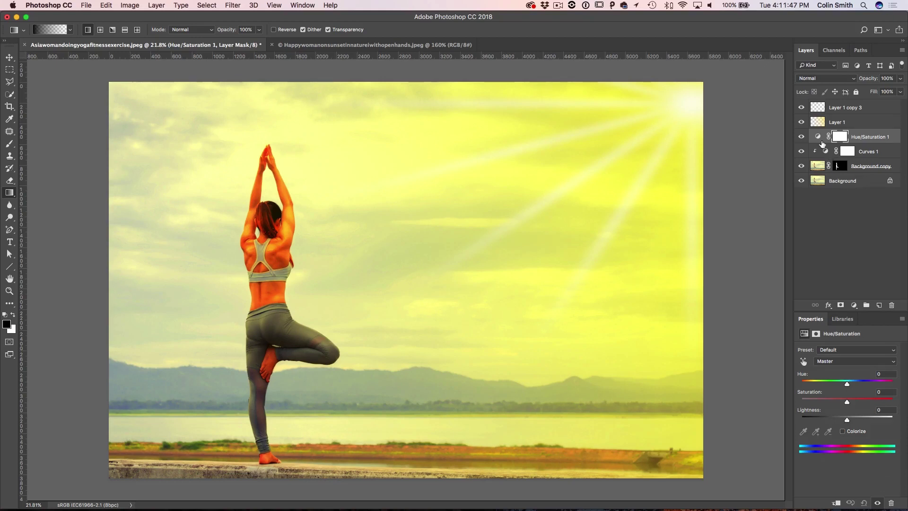
alt+click(823, 144)
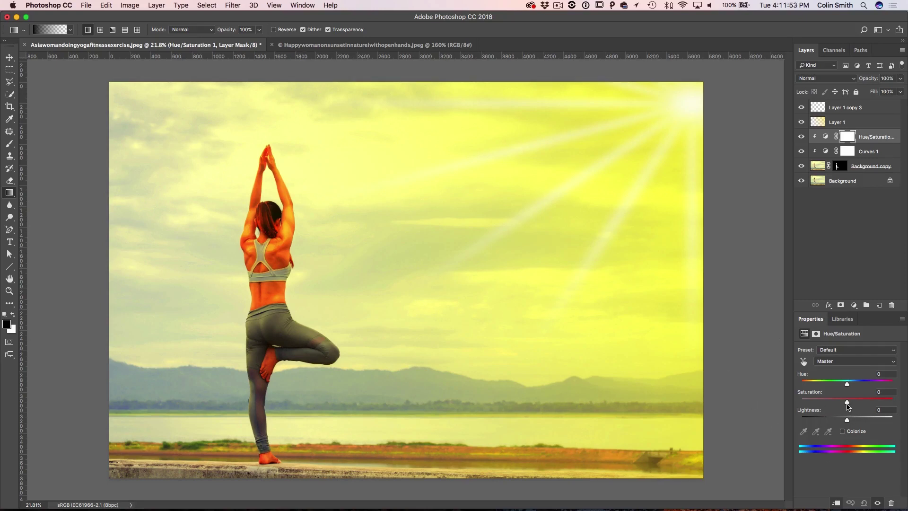
drag(847, 403, 840, 421)
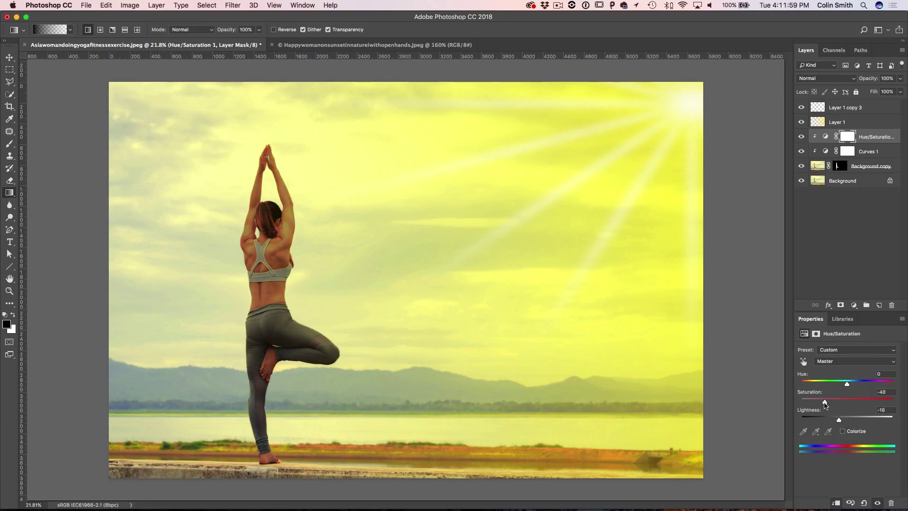
drag(822, 403, 842, 384)
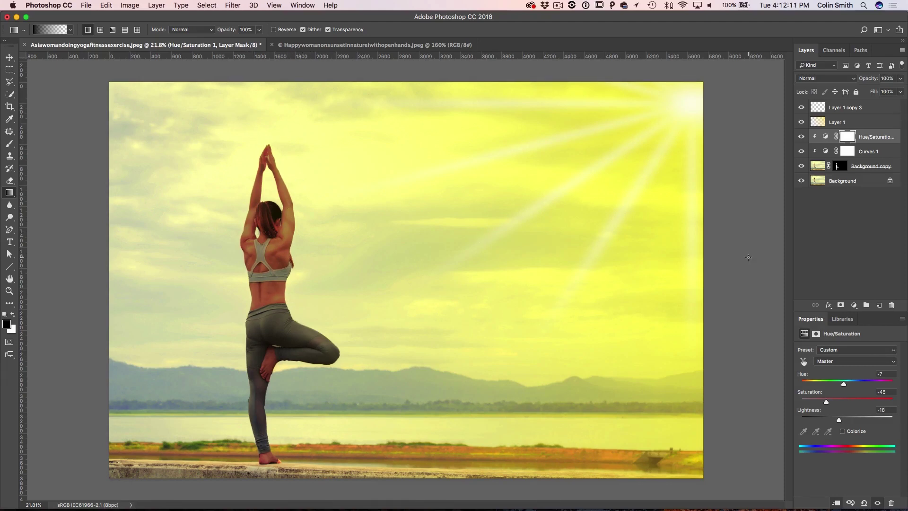
- Group the woman layer with its Curves and Hue/Saturation adjustments, and add a white layer mask to the group
shift+click(871, 166)
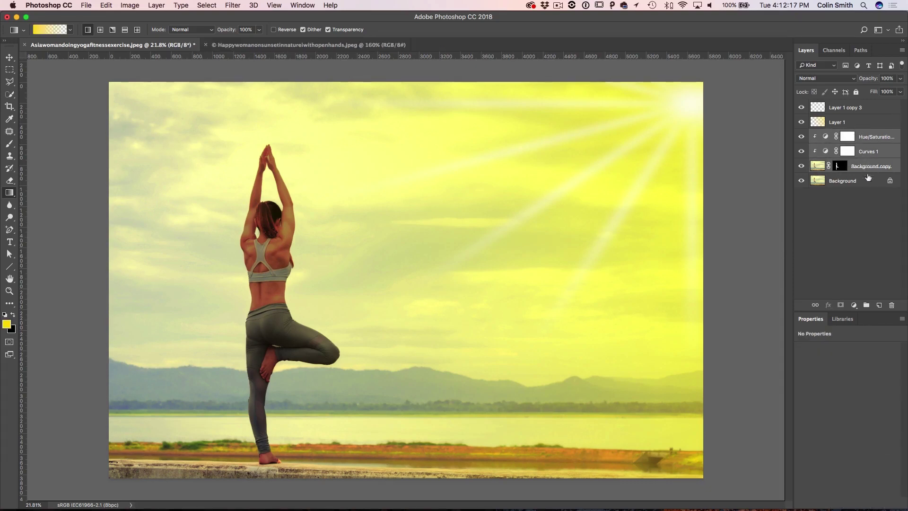
key(super+g)
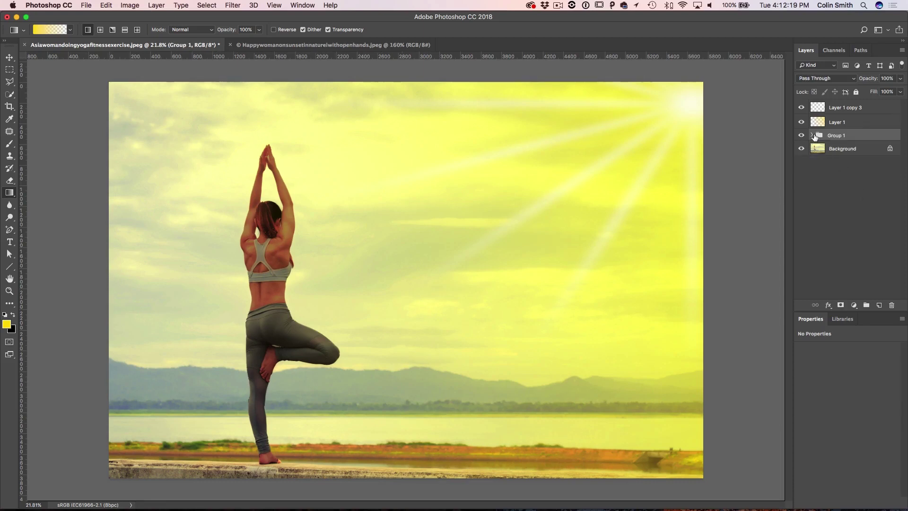
click(841, 306)
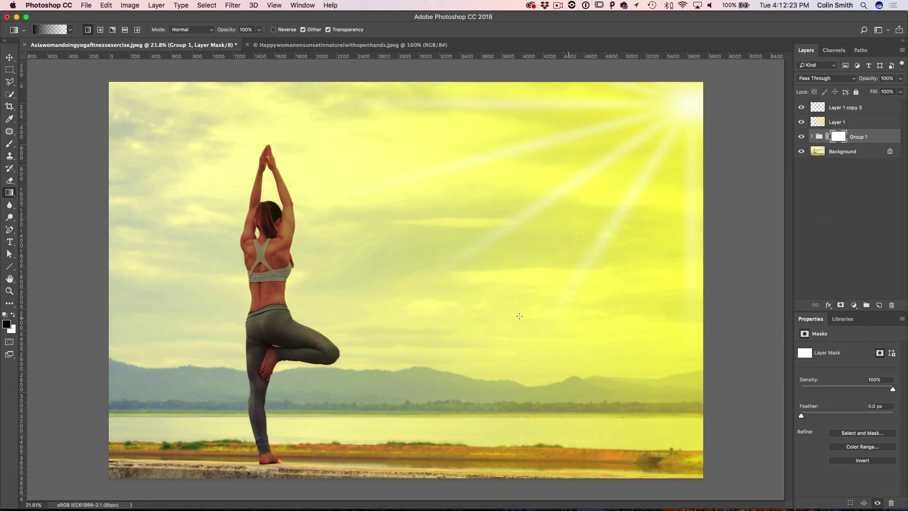
- Load the woman's cutout mask inside the group as a selection and contract it by 20 pixels
click(812, 137)
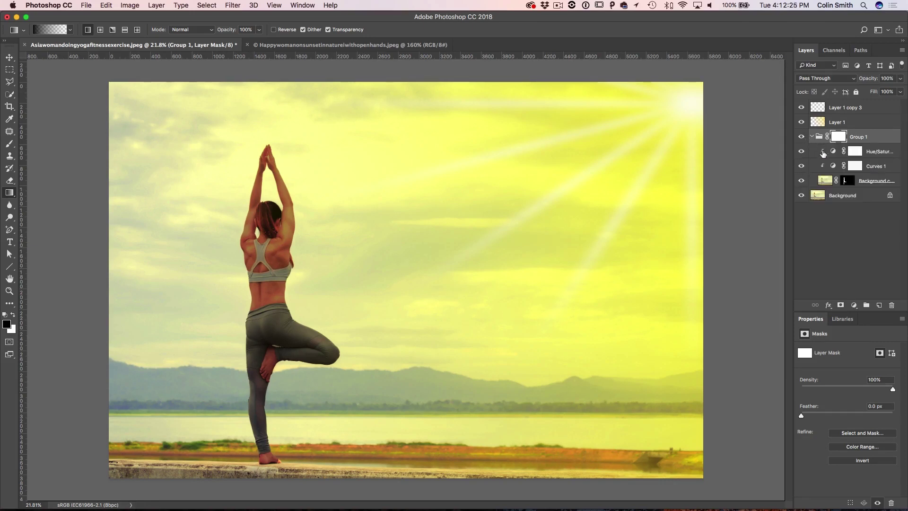
super+click(845, 180)
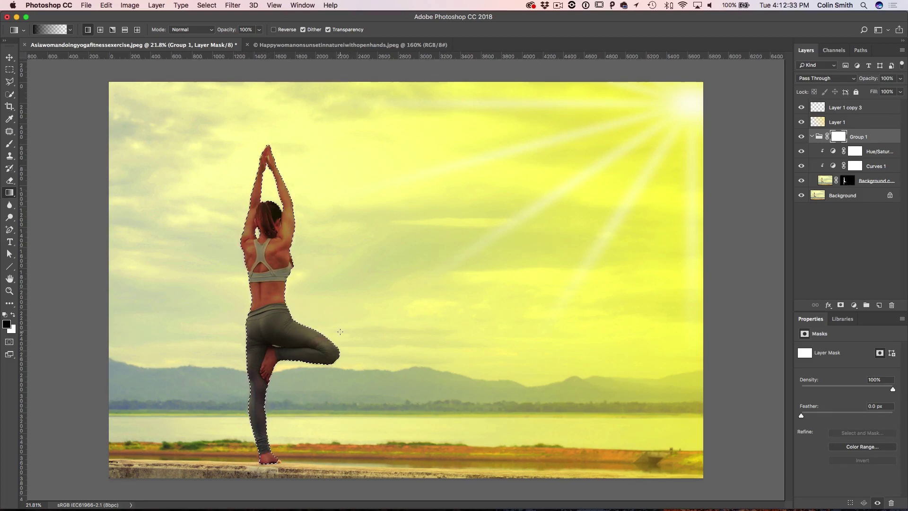
click(205, 4)
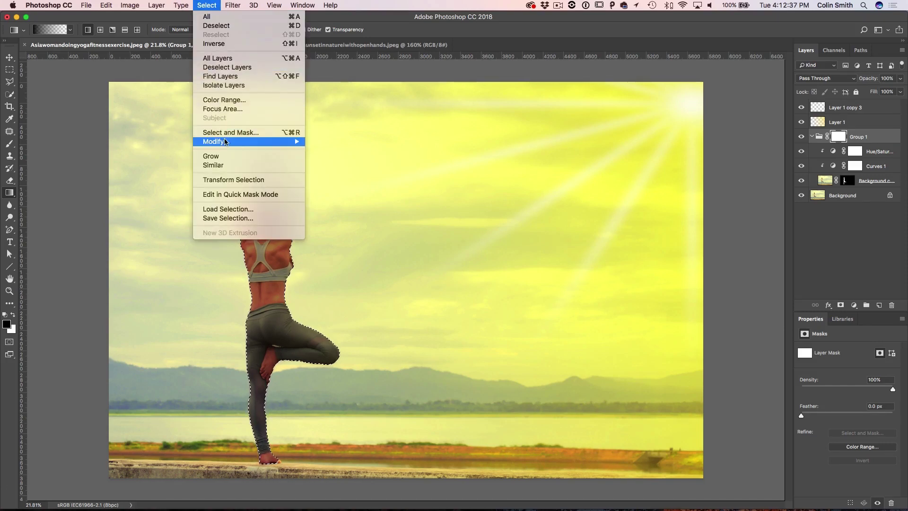
mouse_move(238, 140)
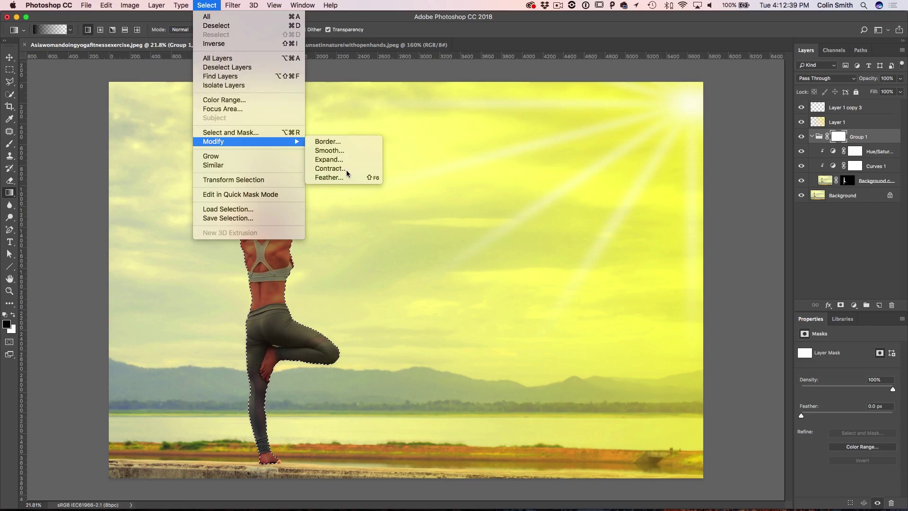
click(331, 169)
text(20)
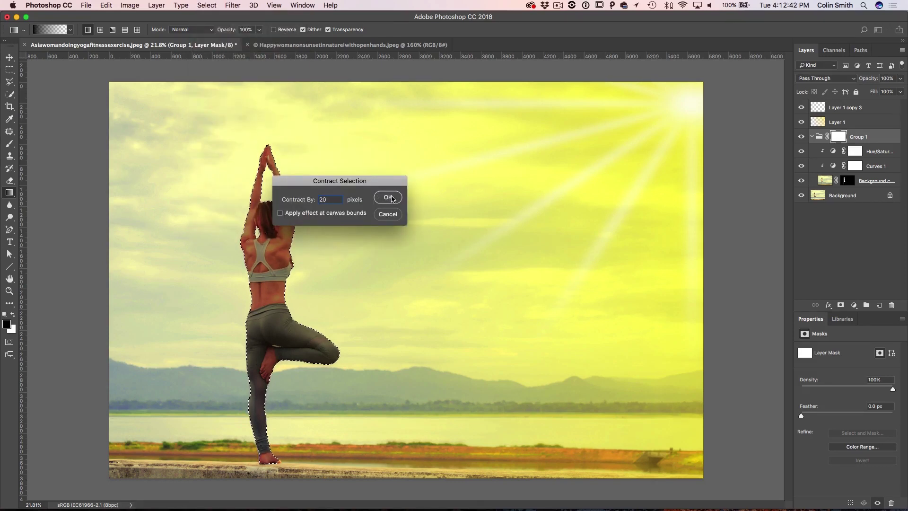
click(391, 197)
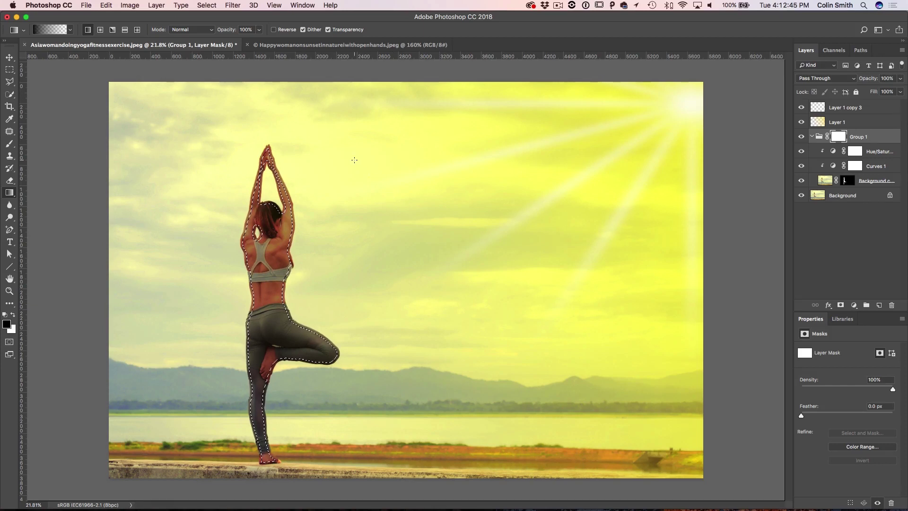
- Feather the contracted selection of the woman by 10 pixels
click(208, 5)
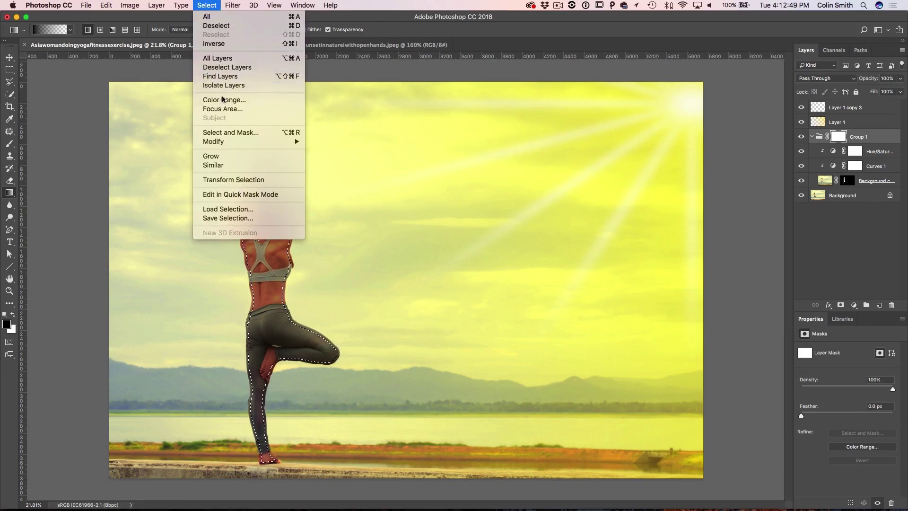
mouse_move(246, 141)
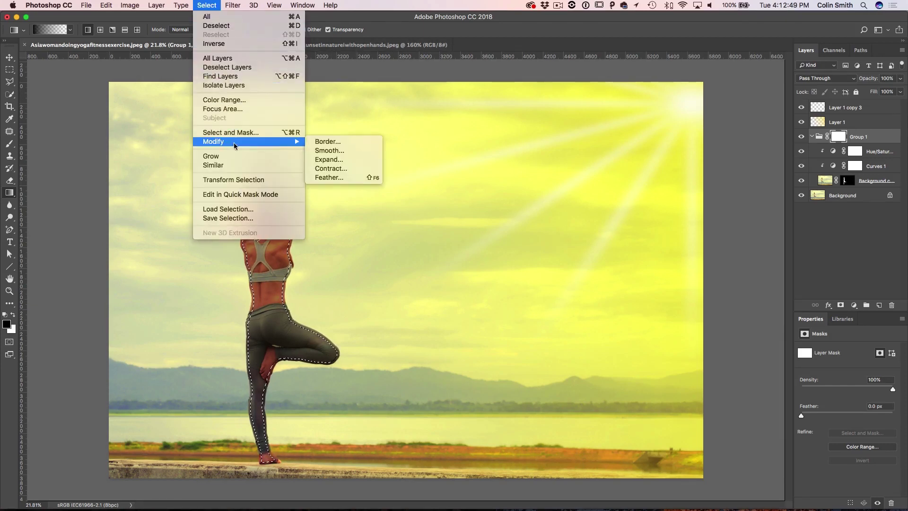
click(357, 178)
text(10)
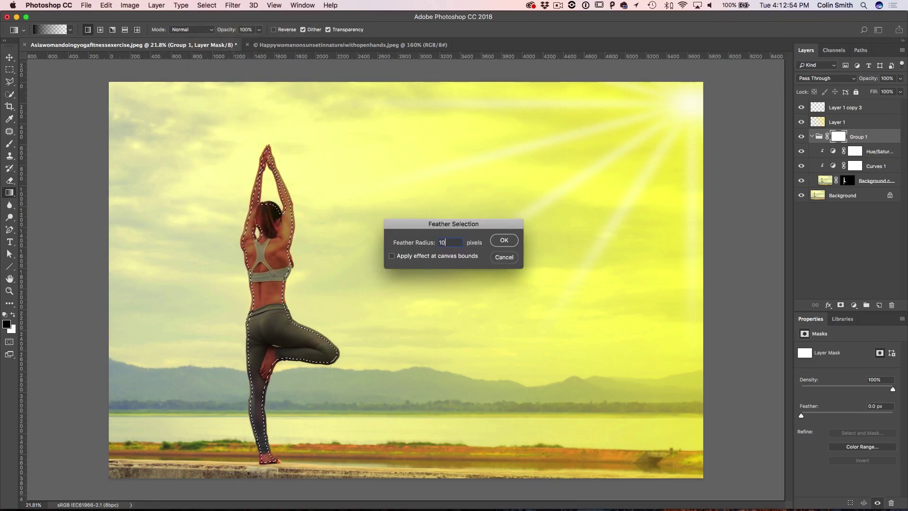
click(504, 241)
- Invert the selection, paint black on the group mask along the woman's edges with a 150-pixel brush, and deselect
key(b)
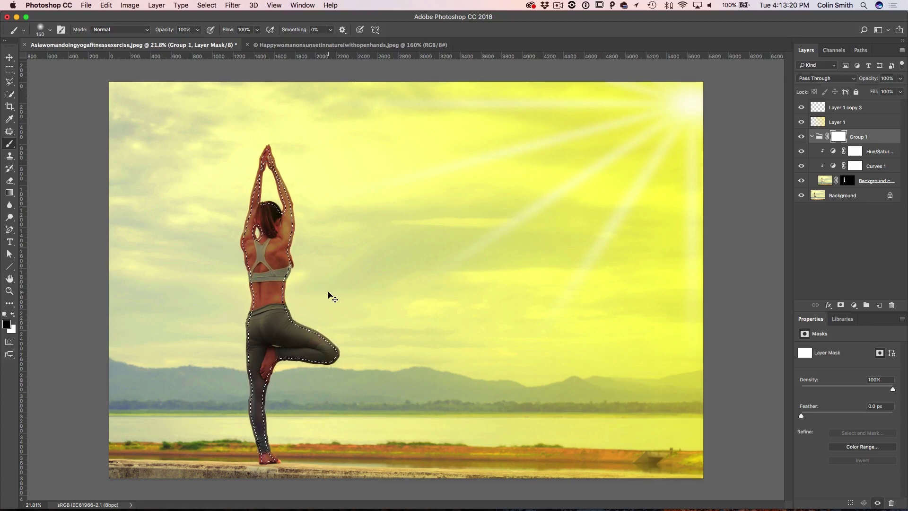
key(super+shift+i)
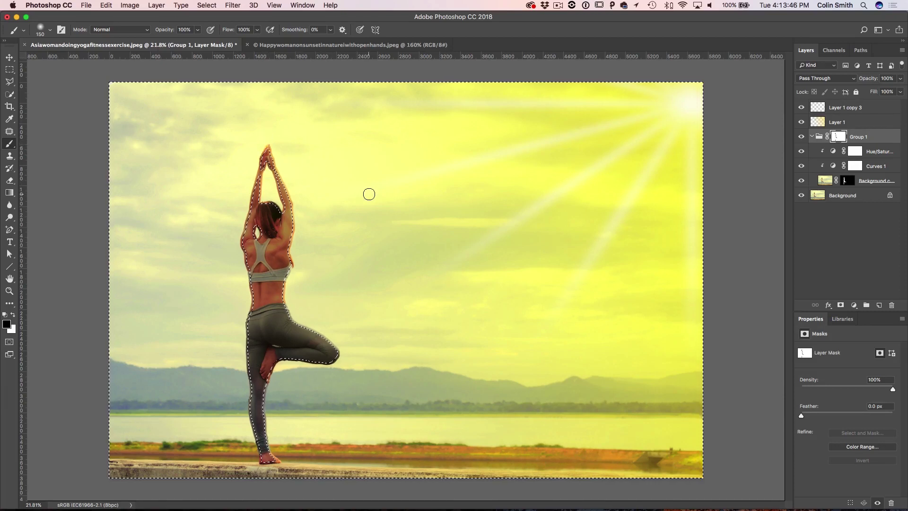
key(super+d)
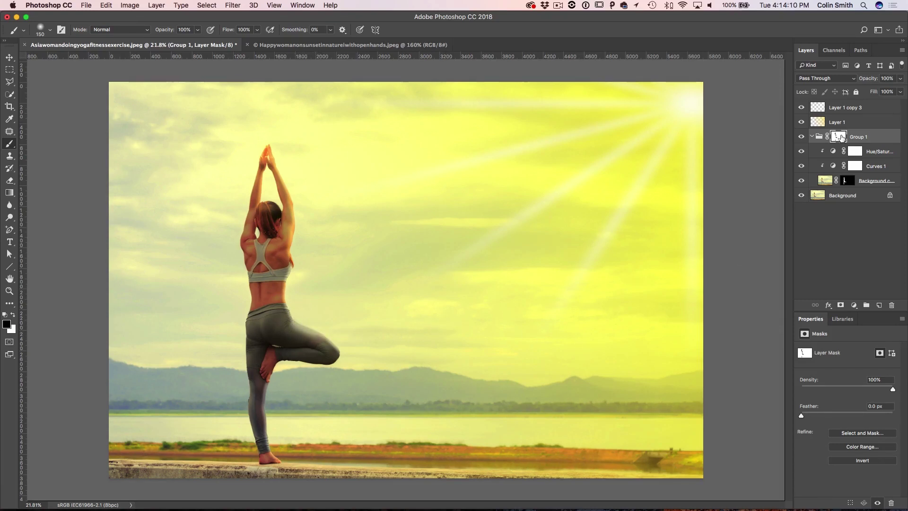
- Soften the group mask with a Gaussian Blur of 9.1 pixels radius
click(228, 4)
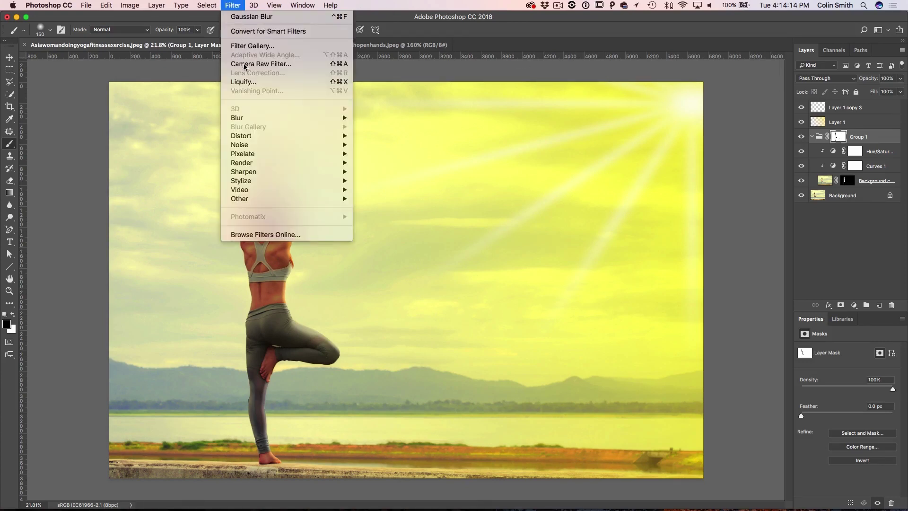
mouse_move(295, 120)
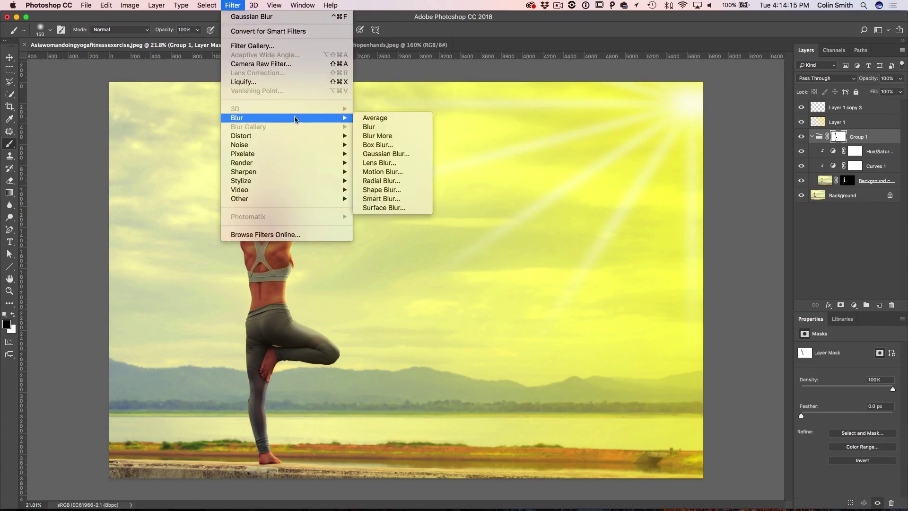
click(384, 154)
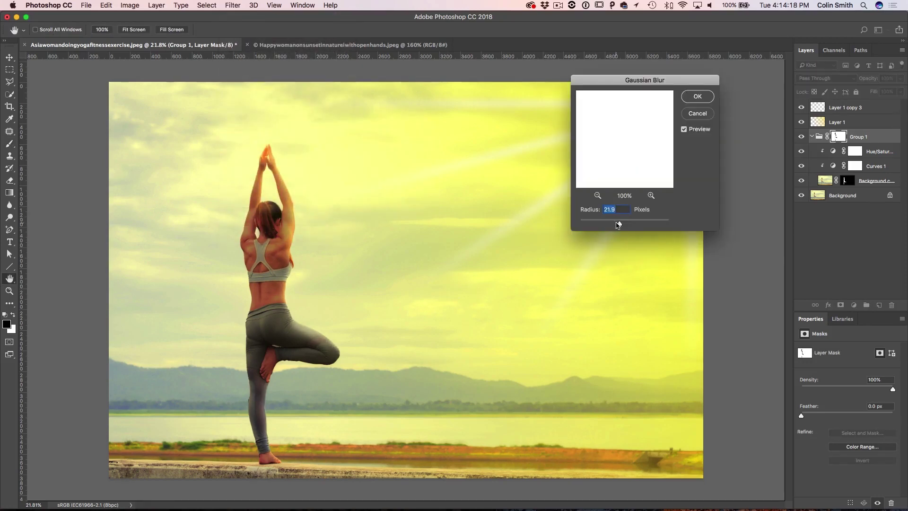
drag(619, 225, 590, 225)
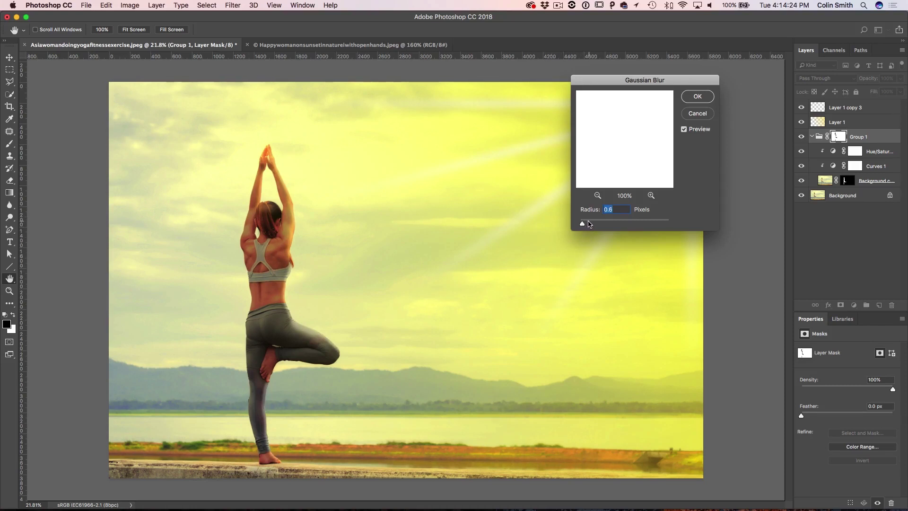
drag(591, 227, 605, 226)
drag(606, 228, 615, 226)
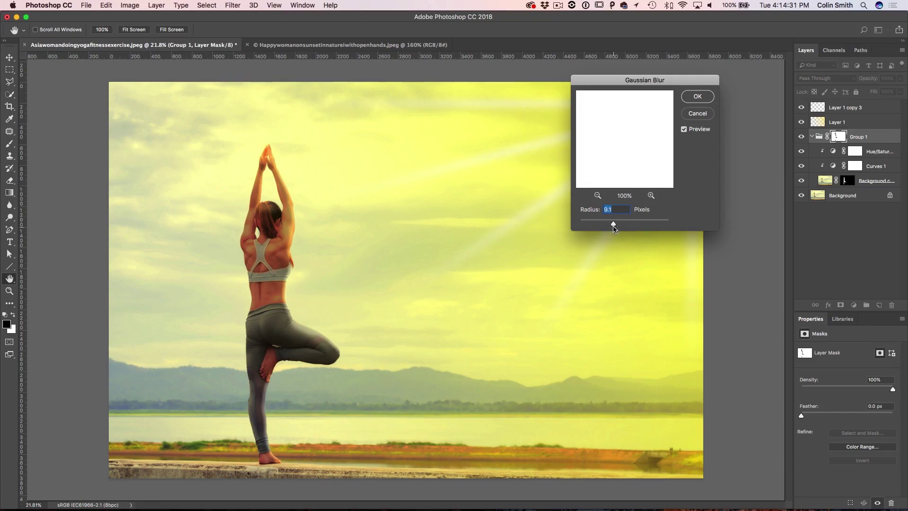
click(697, 96)
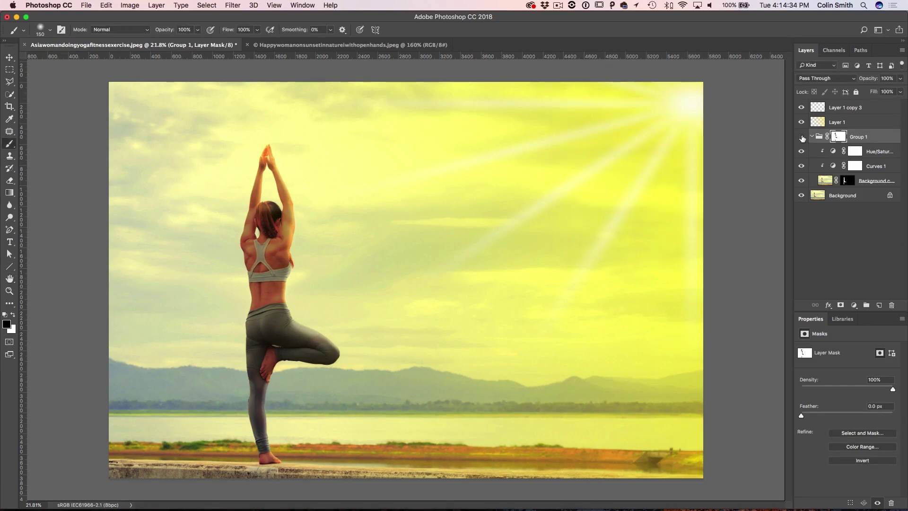
- Compare the woman with and without the group's effect and its mask by toggling them off and on
click(802, 137)
click(802, 137)
shift+click(840, 137)
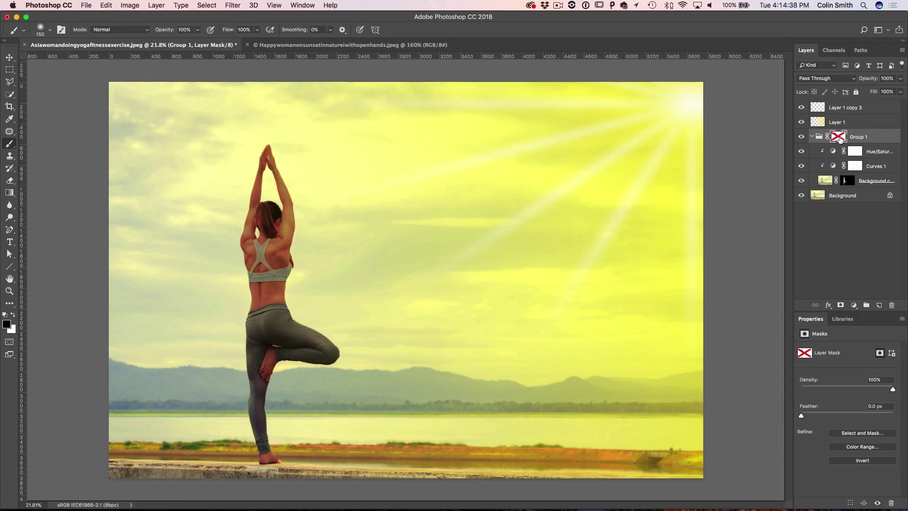
shift+click(840, 138)
shift+click(840, 138)
shift+click(840, 137)
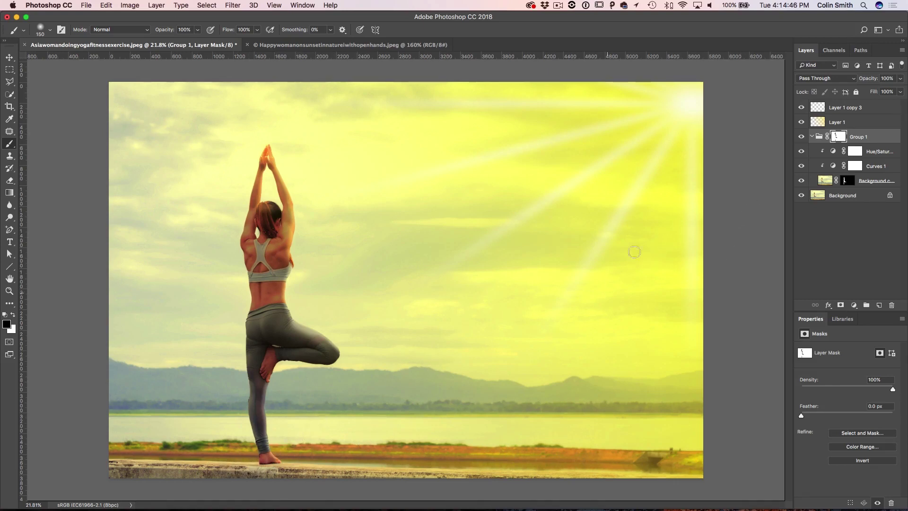
- Add a layer above the Background and paint a black contact shadow about 1.8 by 0.85 inches under the woman's foot
click(828, 197)
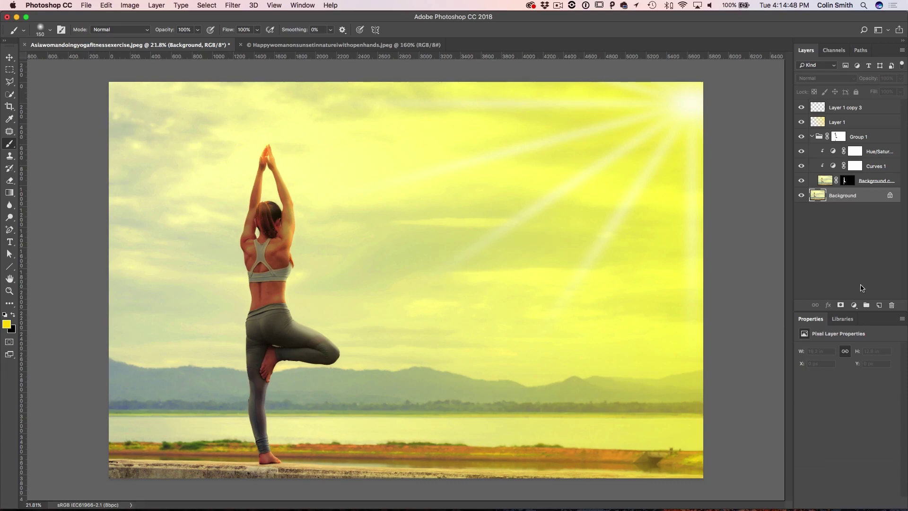
click(878, 305)
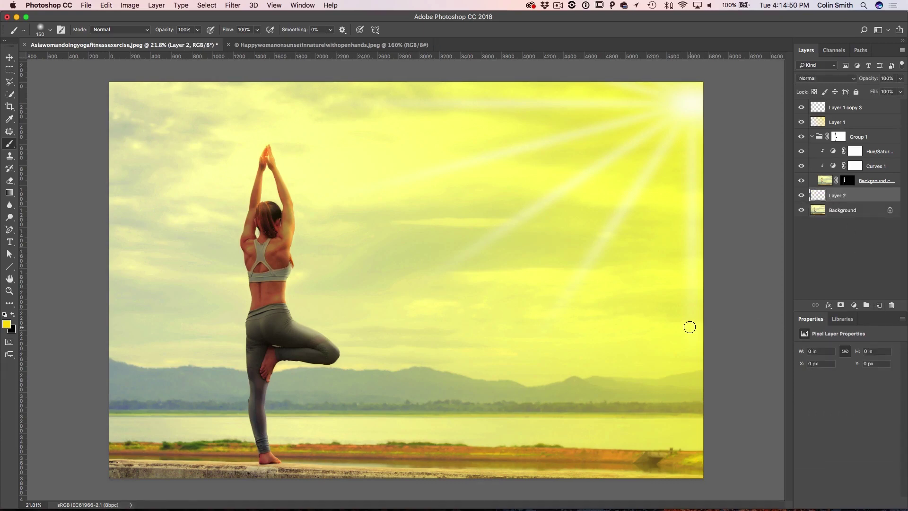
key(x)
mouse_move(265, 468)
mouse_down()
mouse_move(243, 474)
mouse_move(278, 468)
mouse_up()
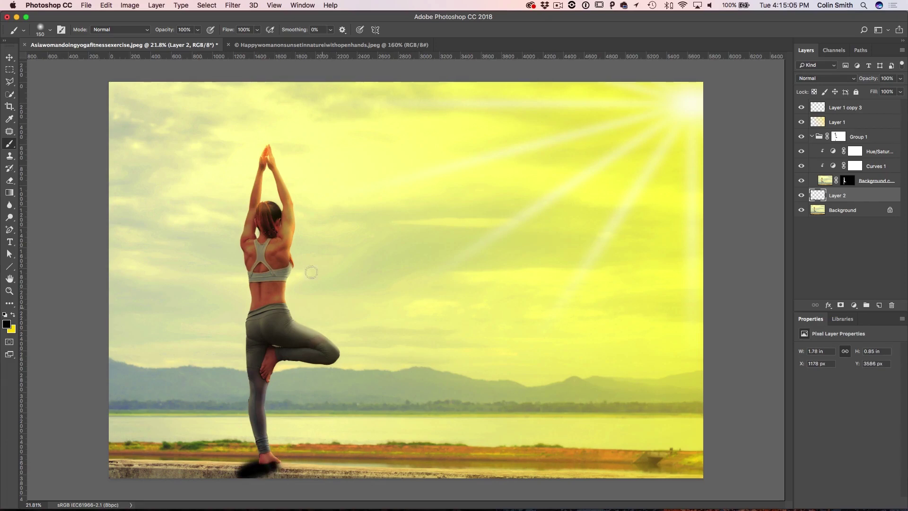
- Soften the painted foot shadow with a Gaussian Blur slightly stronger than 9.1 pixels
click(231, 6)
mouse_move(251, 118)
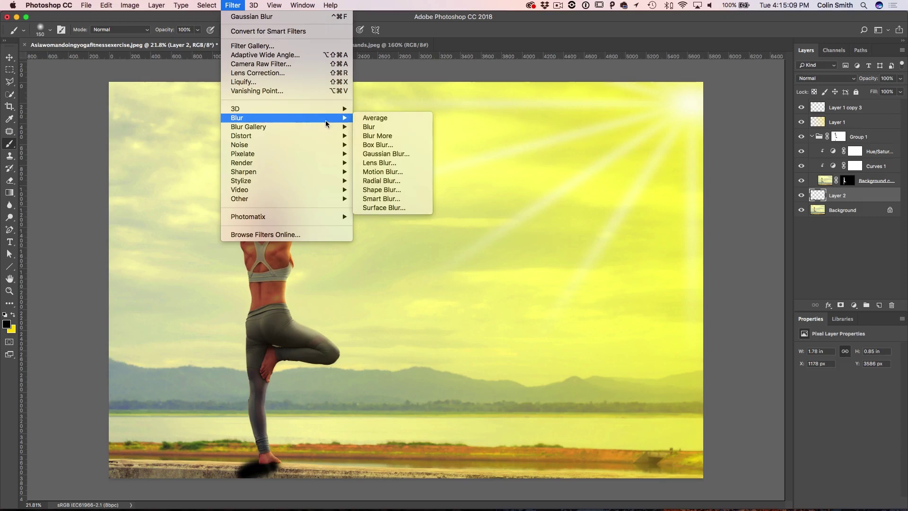
click(384, 154)
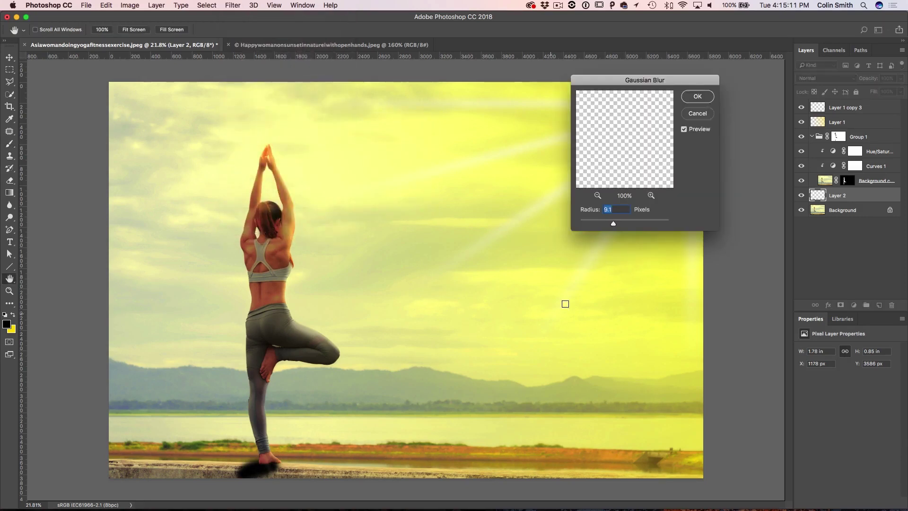
drag(616, 226, 621, 227)
click(697, 96)
key(b)
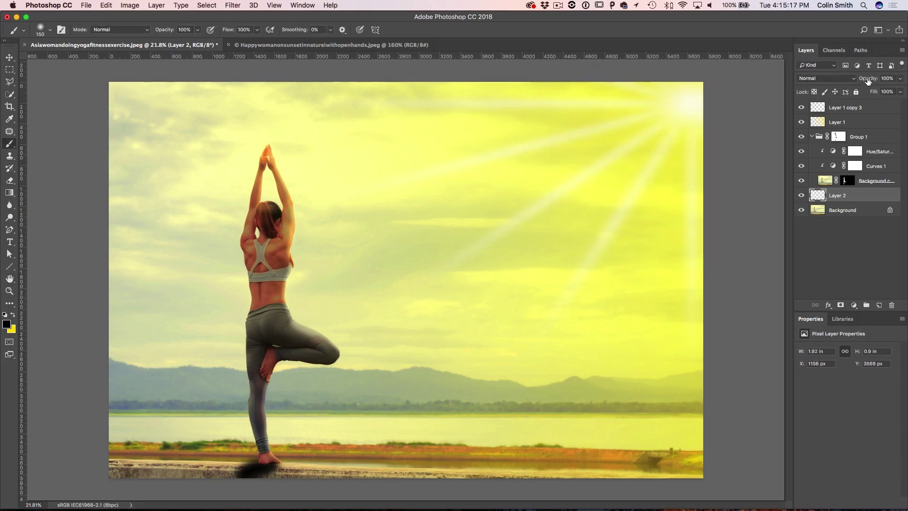
- Set the shadow layer to Multiply blending at 84% opacity and add a white layer mask to it
click(831, 79)
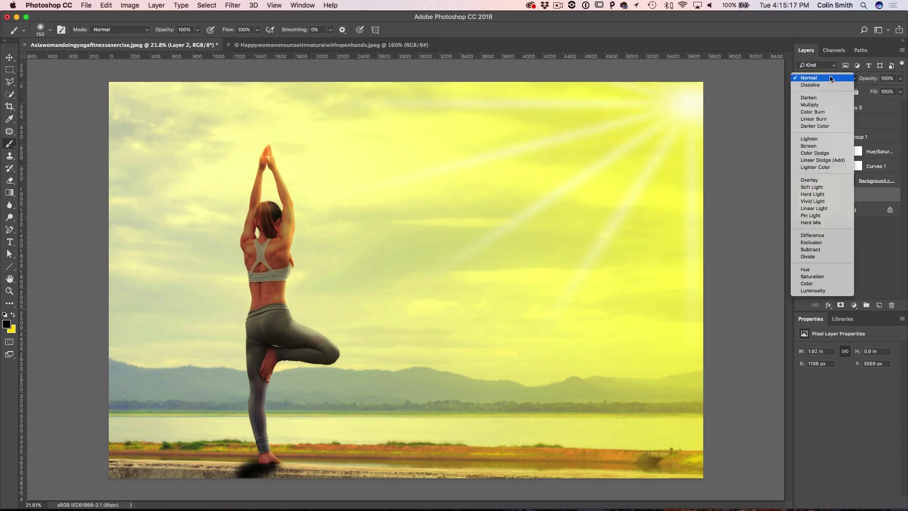
click(826, 105)
drag(860, 82, 862, 82)
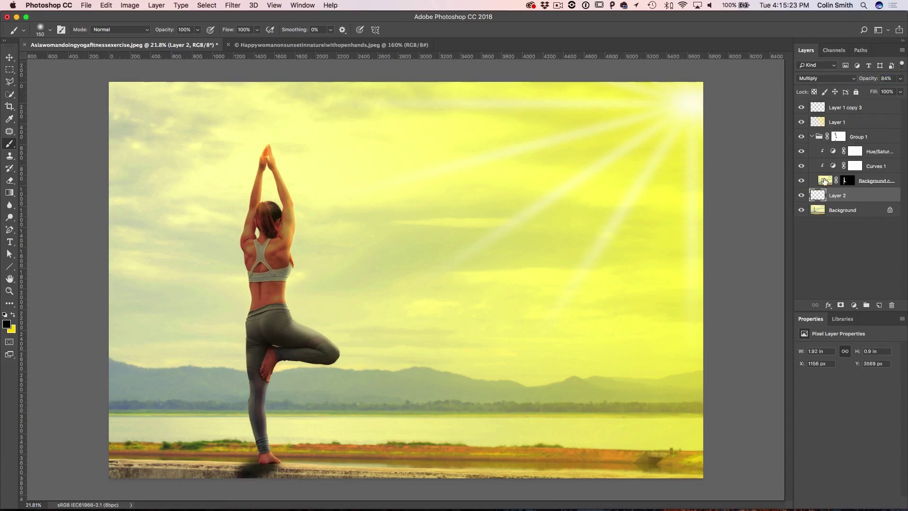
click(840, 305)
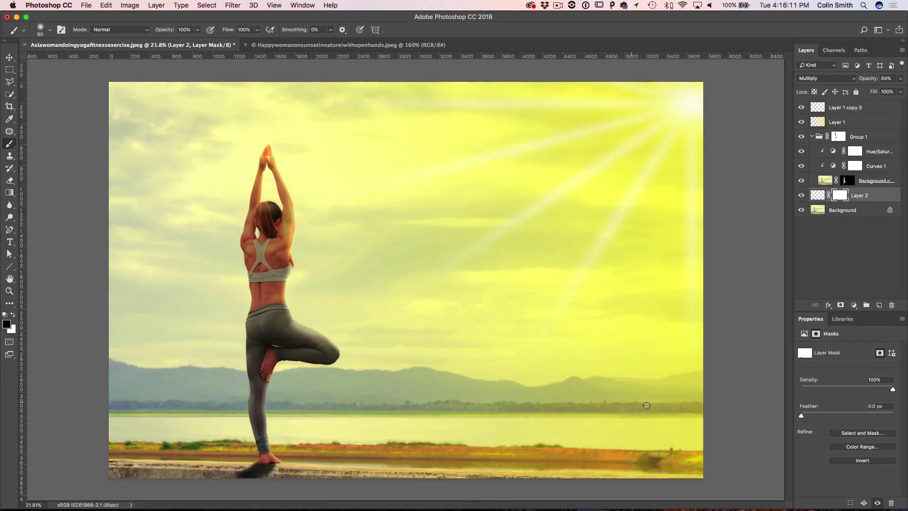
- Shift the sun rays on Layer 1 copy 3 further into the photo's upper-right corner and lower the layer's opacity
key(v)
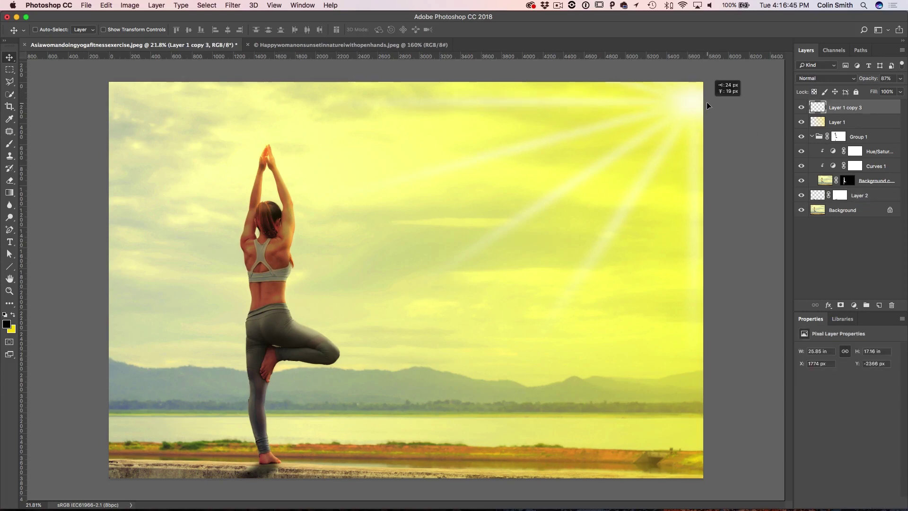
drag(707, 101, 726, 90)
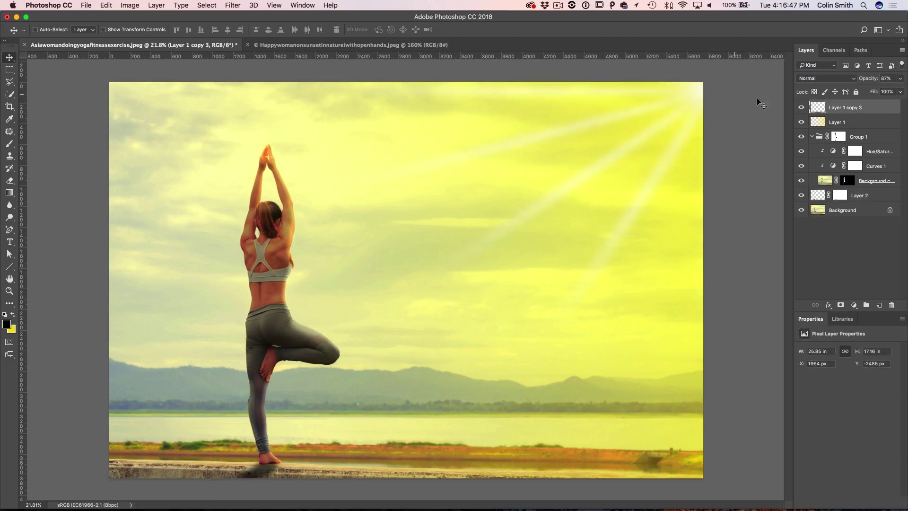
drag(874, 84, 862, 83)
- Add a layer above the sun rays and set the brush's foreground color to pale cream f8eed3
click(880, 305)
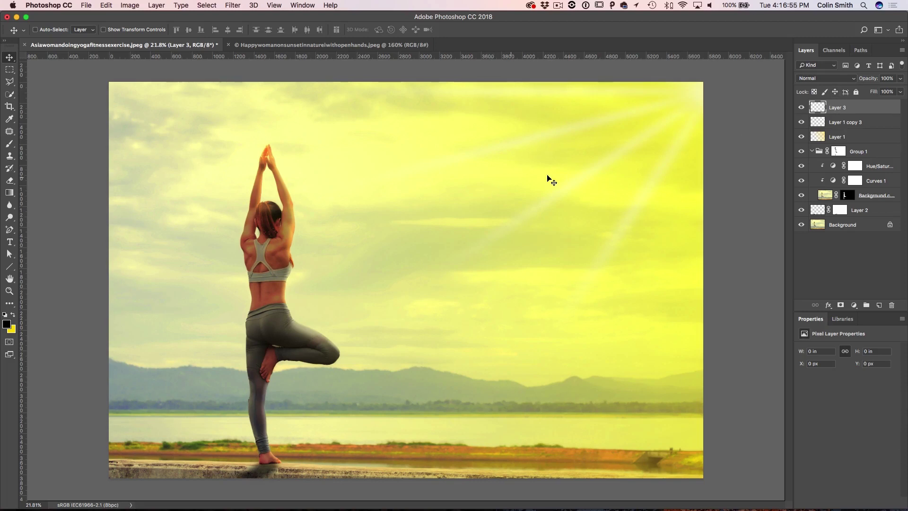
key(b)
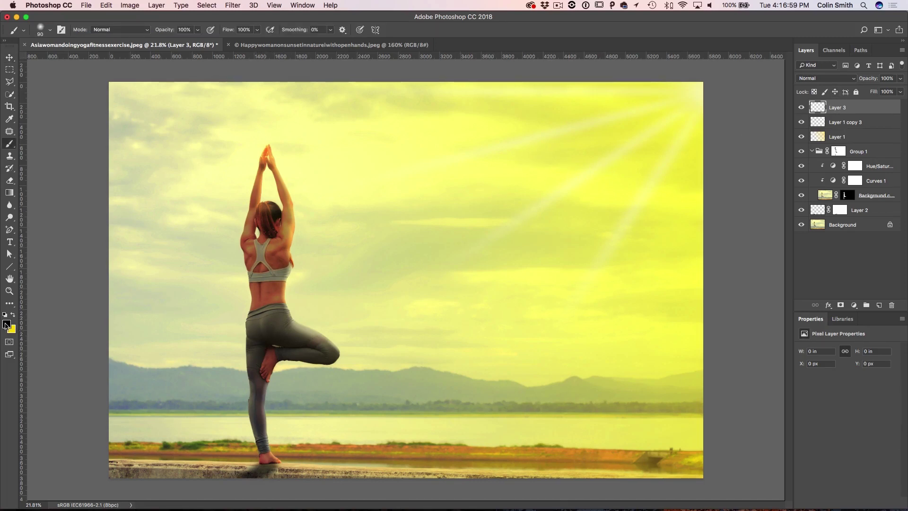
click(7, 324)
click(596, 79)
drag(727, 197, 727, 176)
click(610, 81)
drag(736, 176, 736, 186)
click(614, 81)
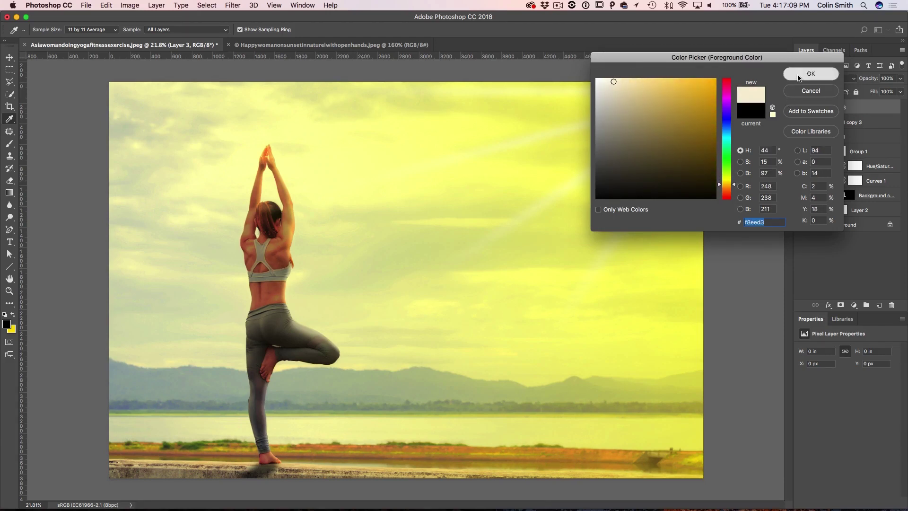
click(798, 75)
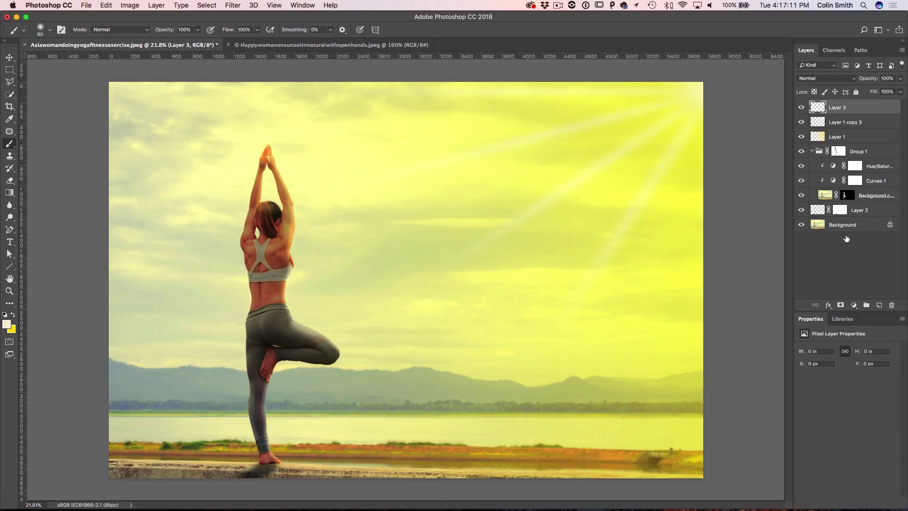
- Paint a soft cream sun glow in the photo's upper-right corner with a 1900-pixel brush, and set the layer's opacity to 94%
click(801, 107)
click(801, 107)
key(bracketright)
key(bracketright)
key(bracketright)
key(bracketright)
key(bracketright)
key(bracketright)
key(bracketright)
key(bracketright)
key(bracketright)
key(bracketright)
key(bracketright)
key(bracketright)
key(bracketright)
key(bracketright)
key(bracketright)
key(bracketright)
key(bracketright)
key(bracketright)
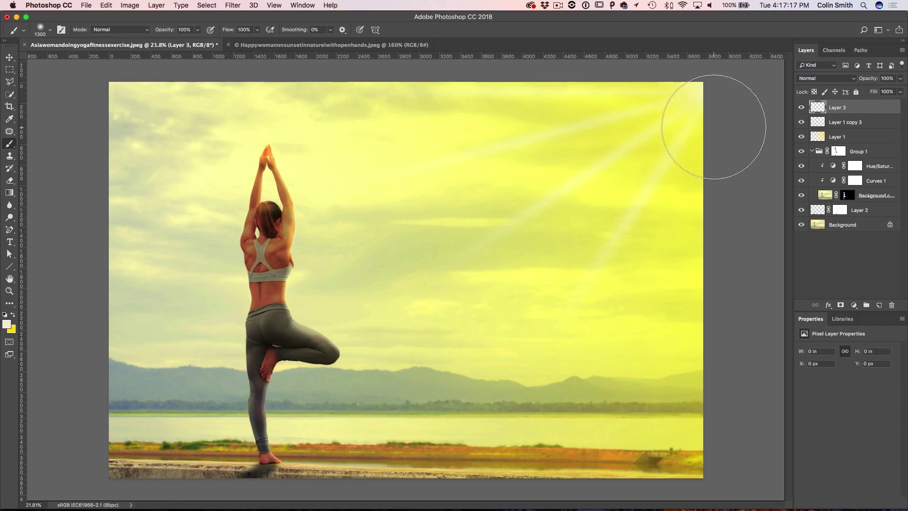
key(bracketright)
key(bracketright)
key(bracketright)
key(bracketright)
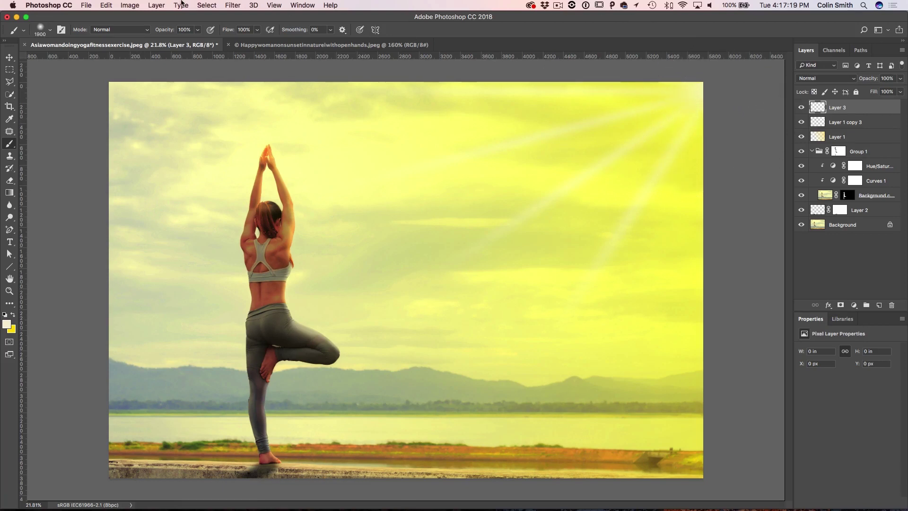
click(677, 124)
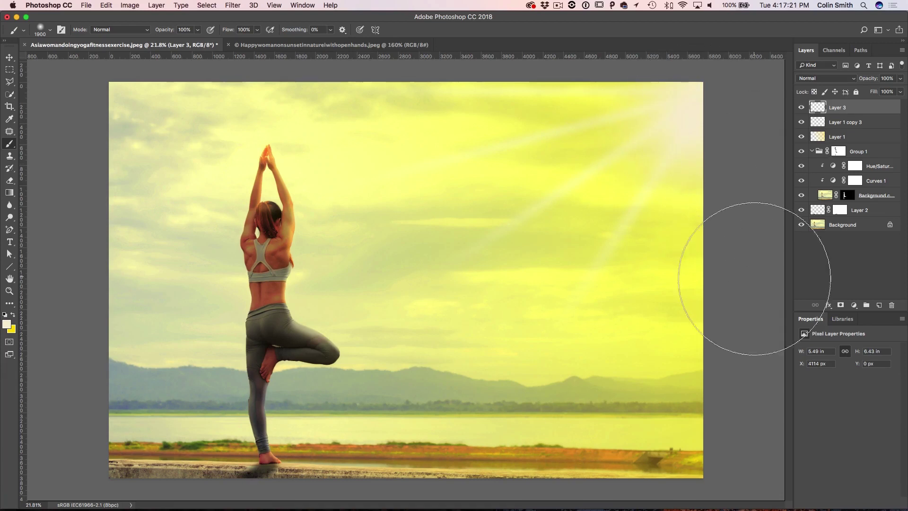
click(646, 141)
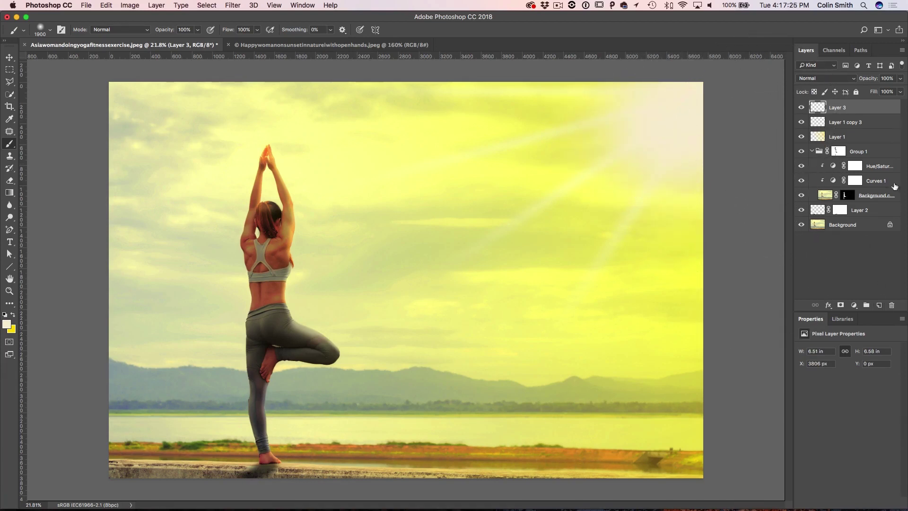
drag(873, 81, 869, 85)
- Add a Curves adjustment above all layers and shape an RGB S-curve, lowering the shadows and raising the highlights to input 196, output 205
click(853, 305)
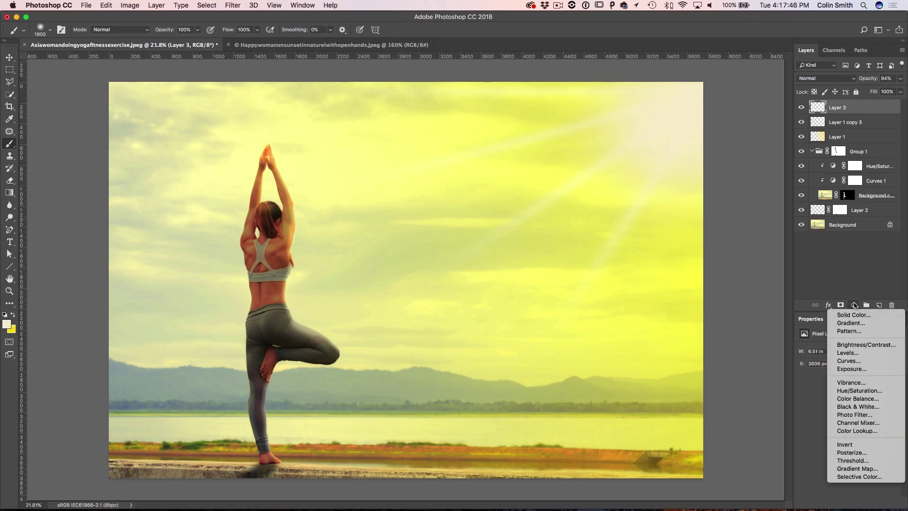
click(858, 363)
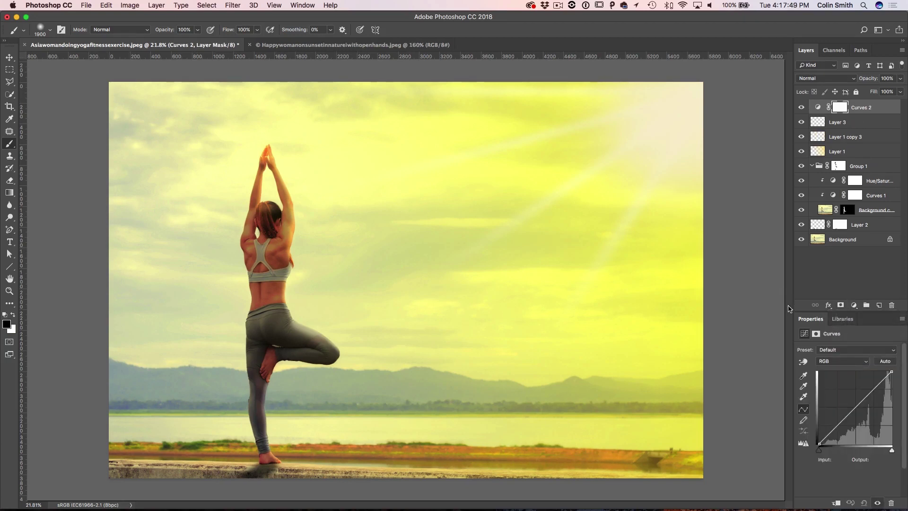
click(839, 424)
drag(839, 424, 845, 431)
drag(874, 398, 876, 386)
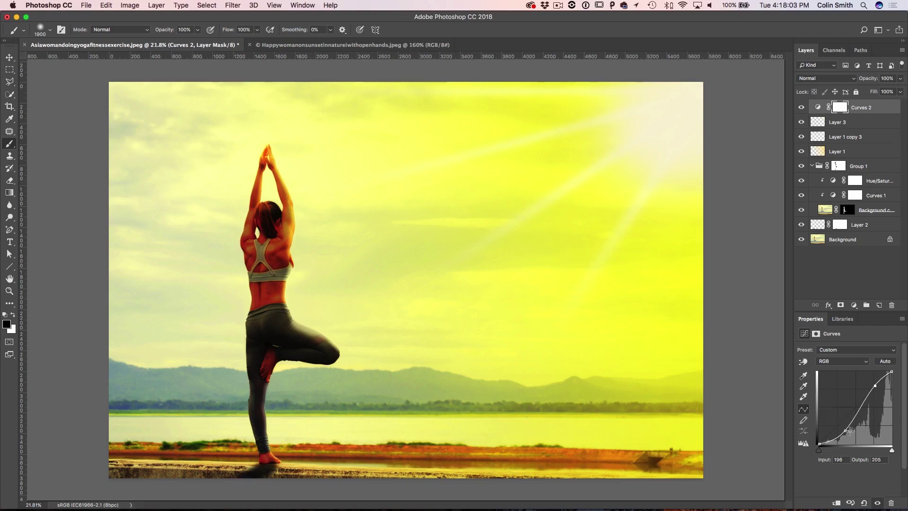
- In the Red channel of the new Curves adjustment, raise the highlights and lower the shadows to input 55, output 38
click(836, 362)
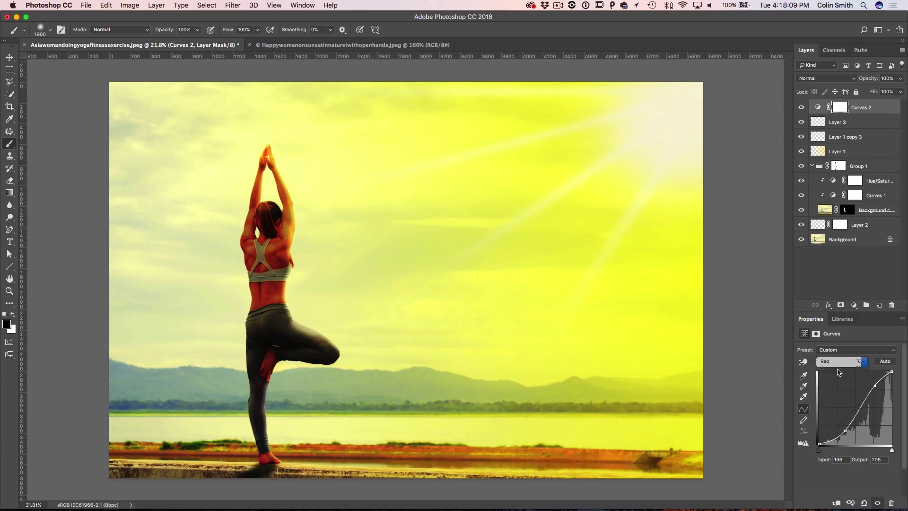
click(836, 367)
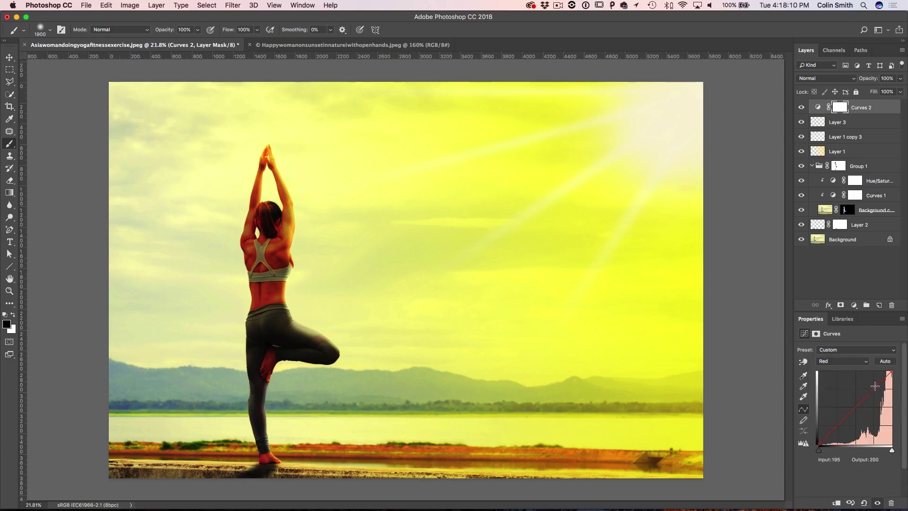
mouse_move(877, 386)
mouse_down()
mouse_move(872, 375)
mouse_move(877, 382)
mouse_up()
drag(834, 431, 835, 433)
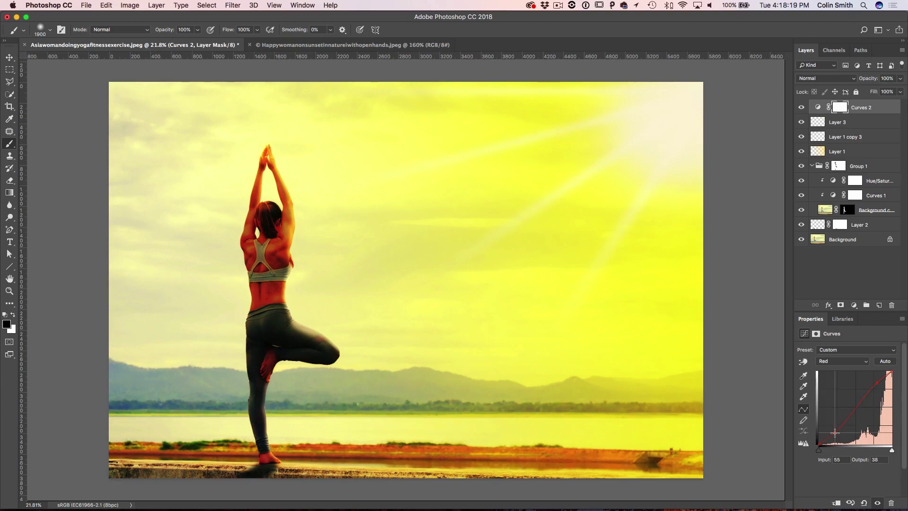
- In the Blue channel of the new Curves adjustment, lower the shadows to input 42, output 32 and the highlights to input 190, output 180
click(834, 361)
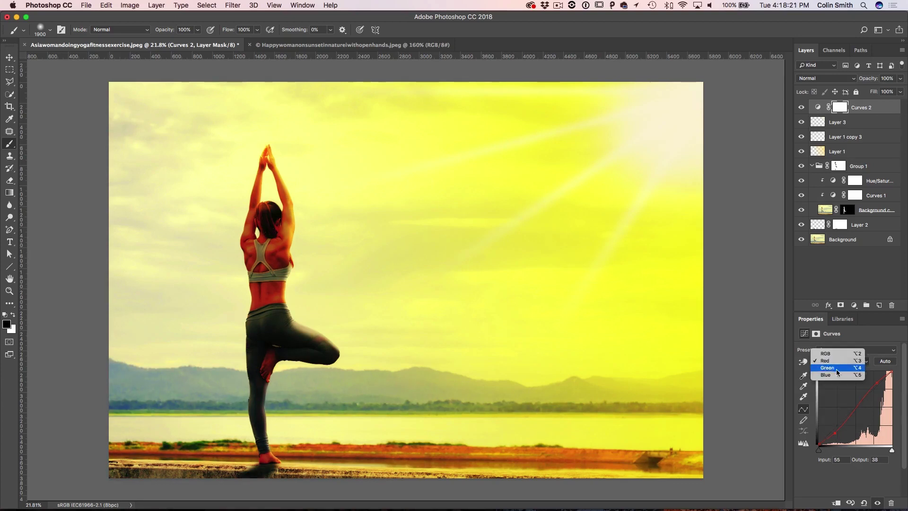
click(835, 375)
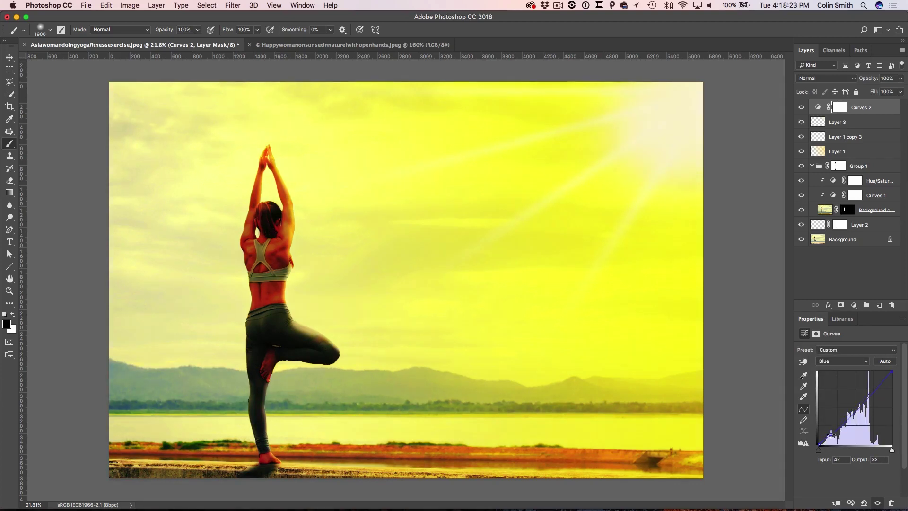
drag(831, 432, 832, 431)
drag(870, 389, 874, 392)
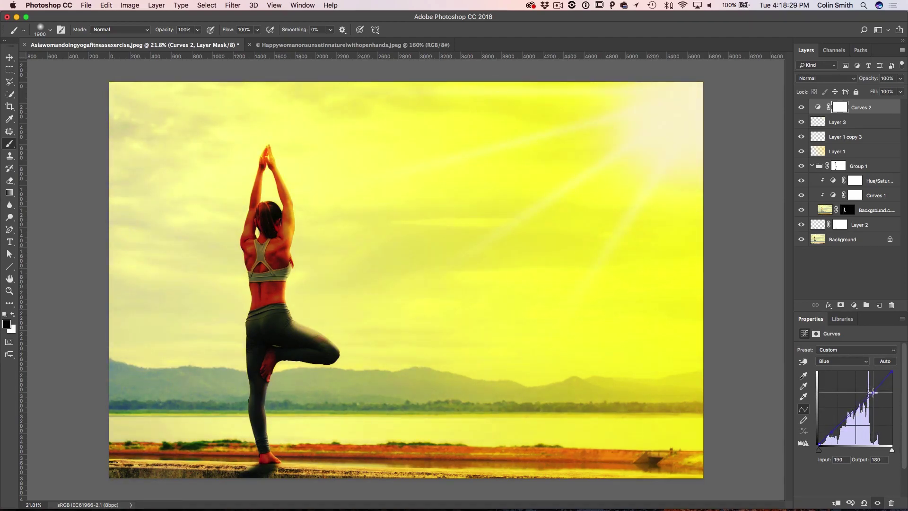
- In the Green channel of the new Curves adjustment, pull the midtones down to input 137, output 128
click(842, 361)
click(838, 354)
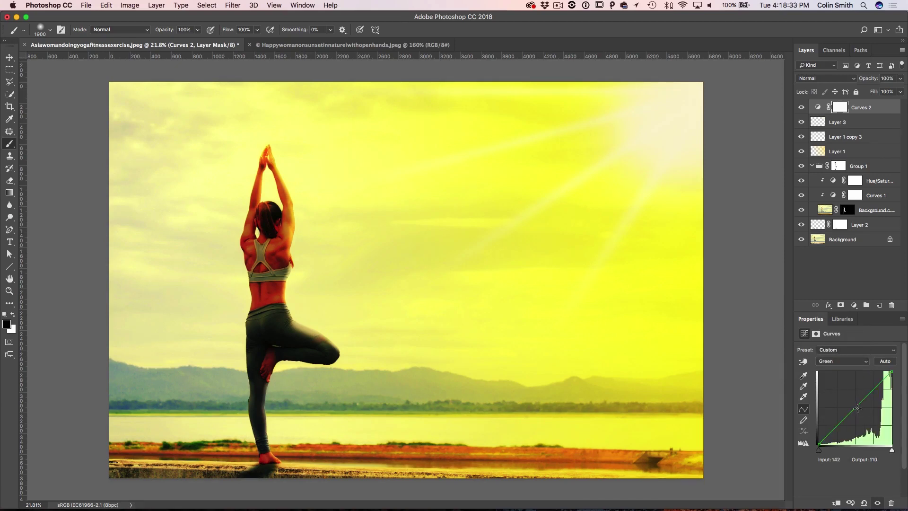
drag(856, 408, 858, 407)
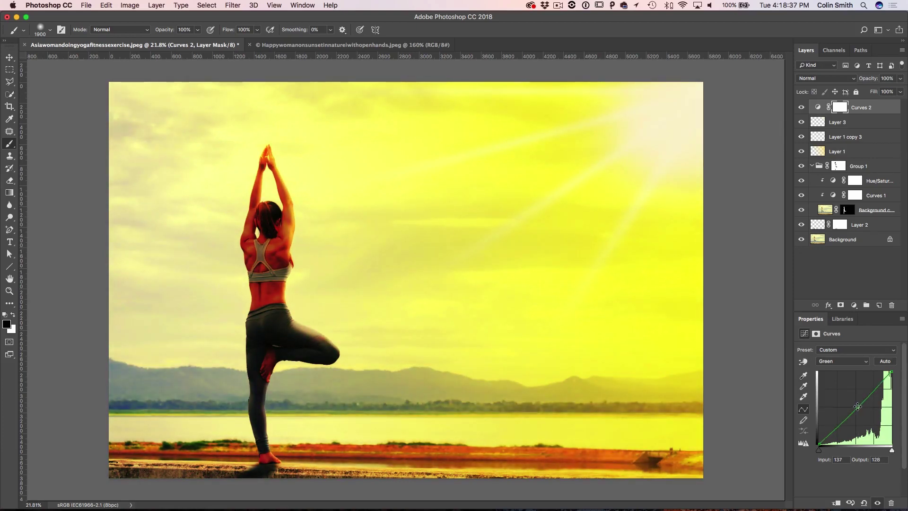
click(835, 363)
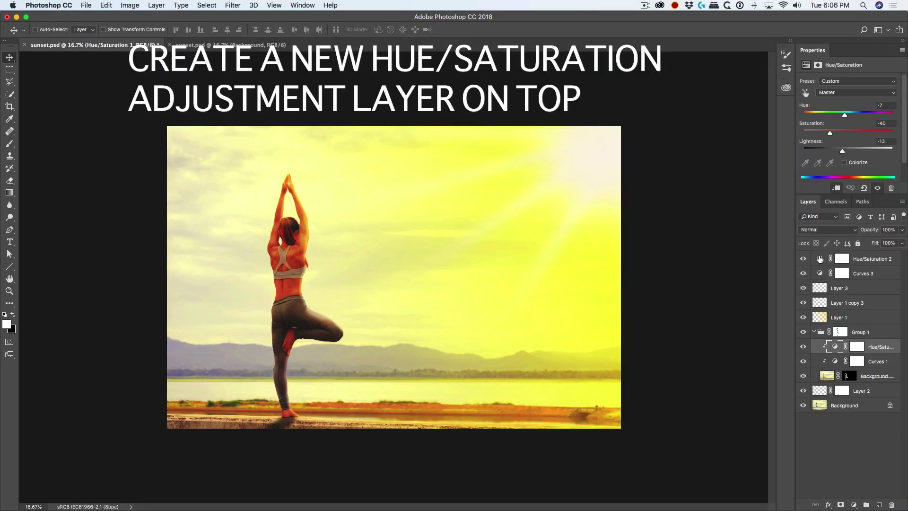
- Set the hue of the topmost Hue/Saturation 2 adjustment to -13 to warm the whole photo
click(819, 259)
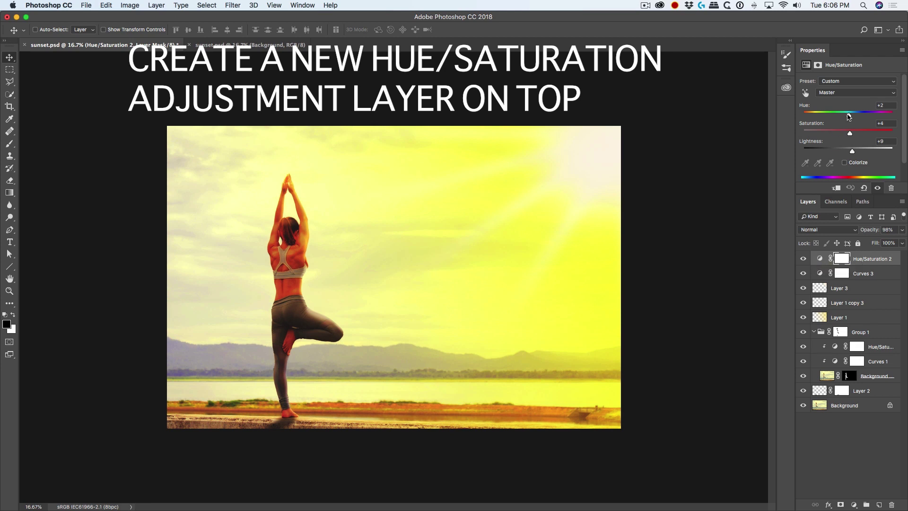
drag(849, 115, 843, 115)
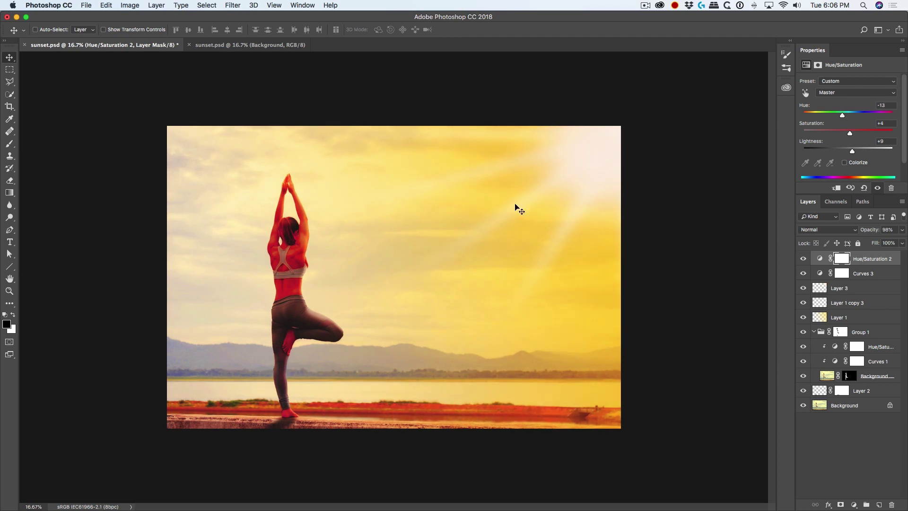
- Set the sun glow on Layer 3 to Hard Light blending at 75% opacity
click(839, 290)
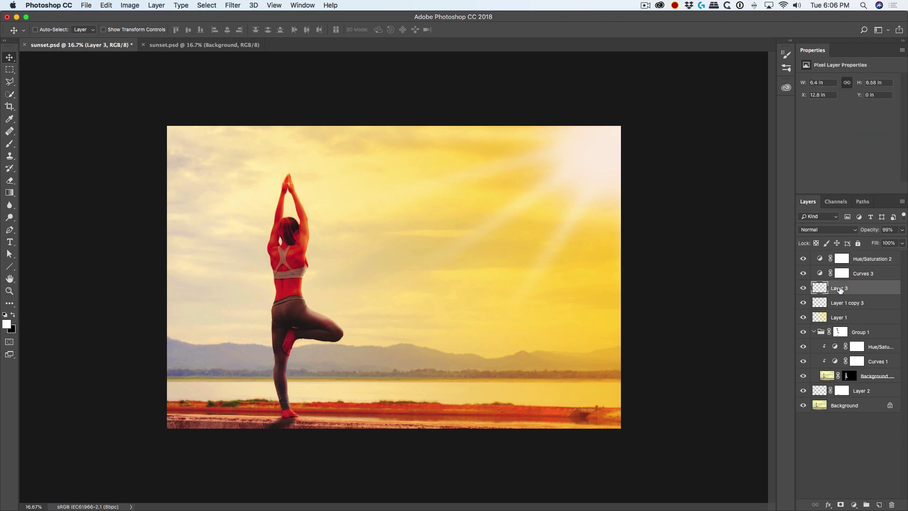
click(803, 288)
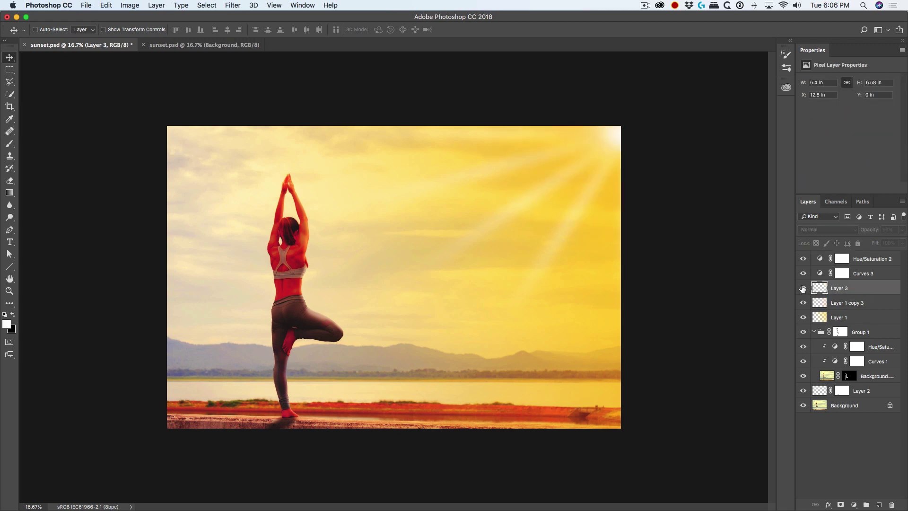
click(802, 288)
click(803, 303)
click(802, 303)
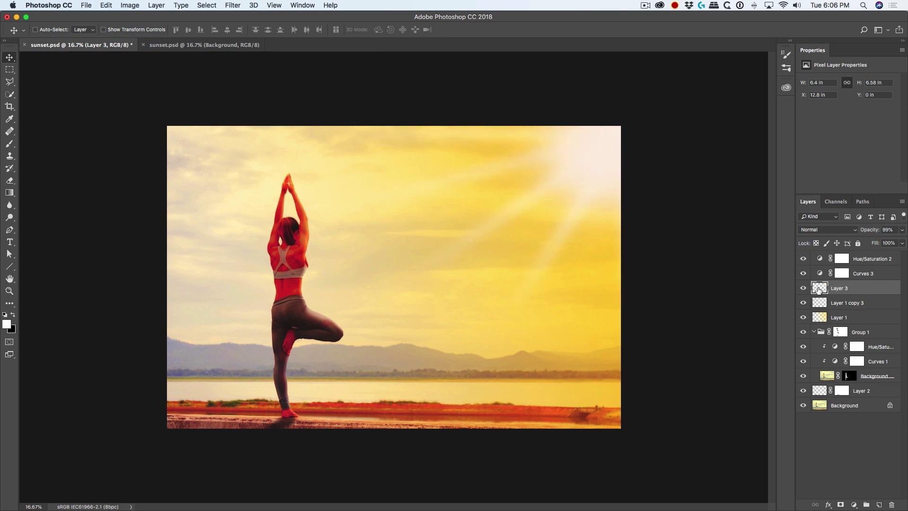
click(823, 231)
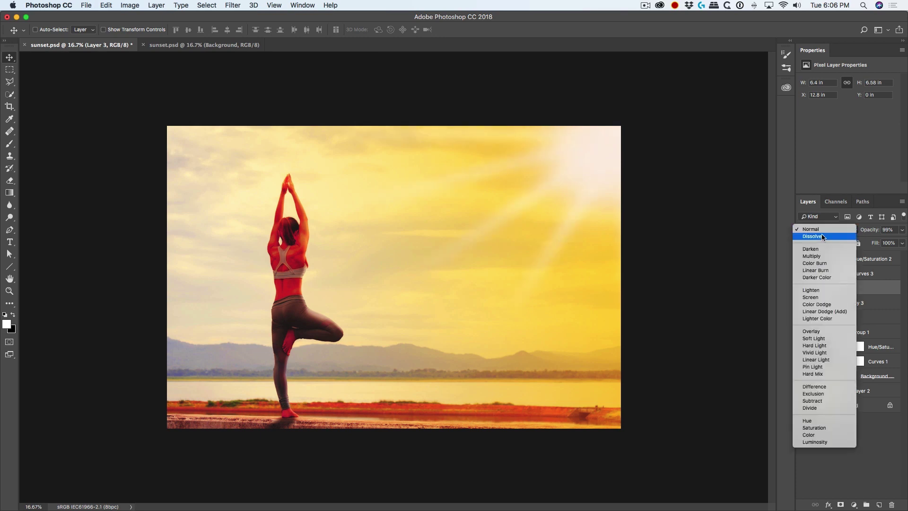
click(823, 339)
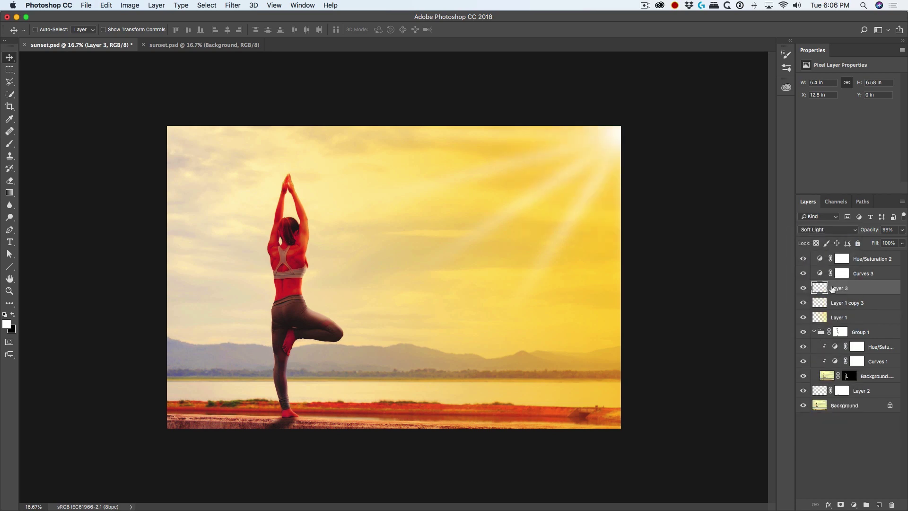
click(822, 230)
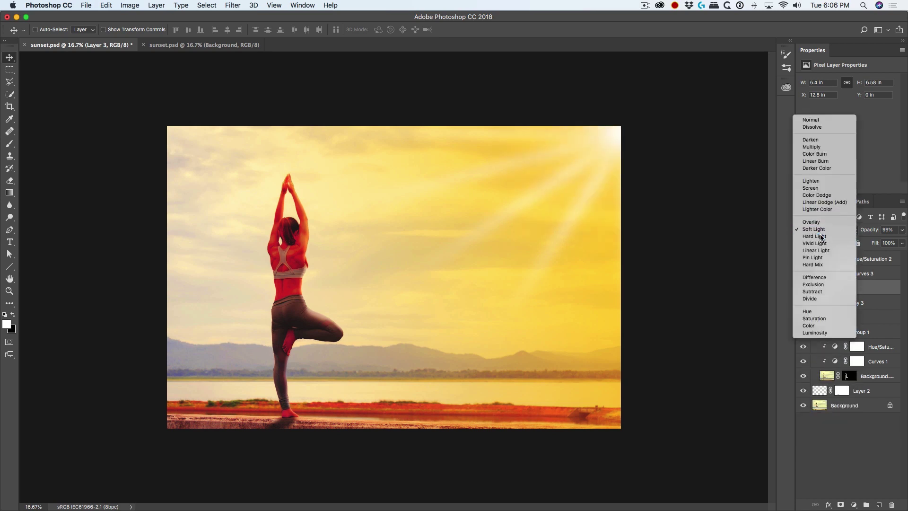
click(821, 236)
drag(869, 234, 858, 233)
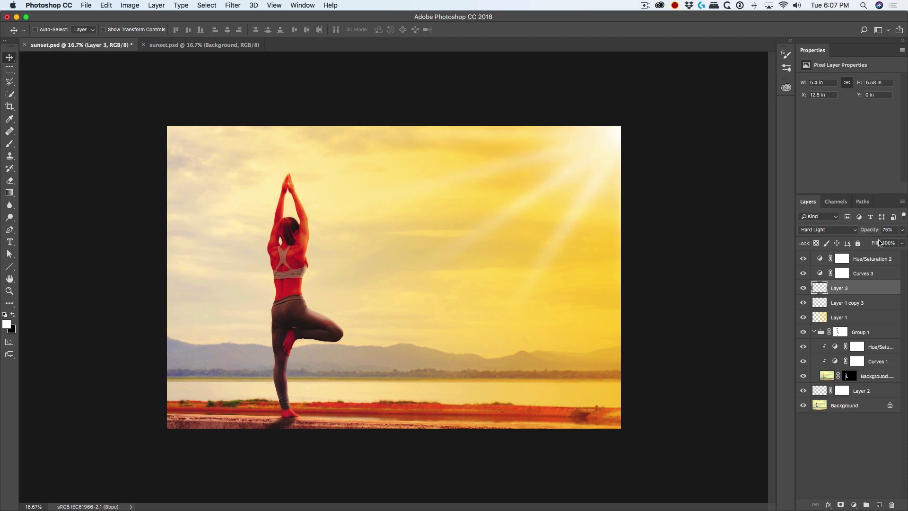
- Set the sun rays on Layer 1 copy 3 to Hard Light blending and reduce the layer's opacity
click(849, 302)
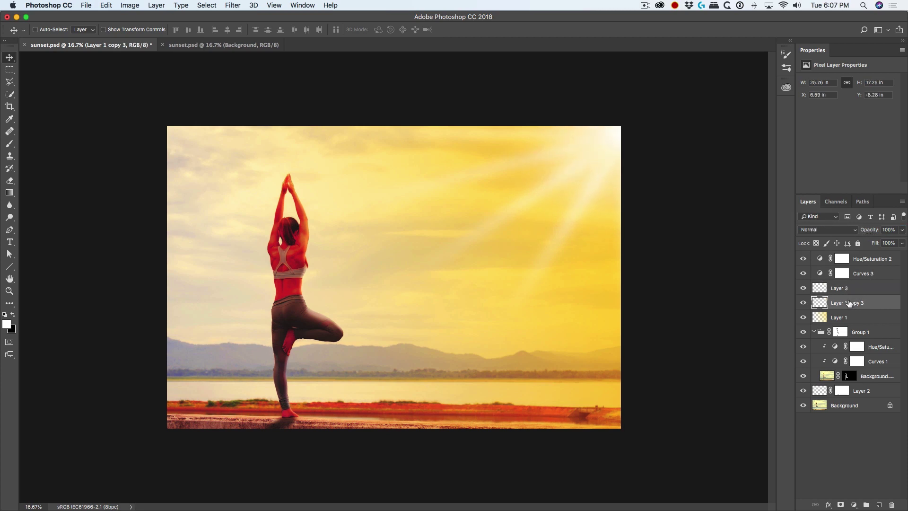
click(818, 230)
click(819, 346)
drag(869, 232, 859, 234)
drag(856, 233, 858, 234)
- Merge Layer 3 and Layer 1 copy 3 into one layer and check it by toggling its visibility
shift+click(838, 290)
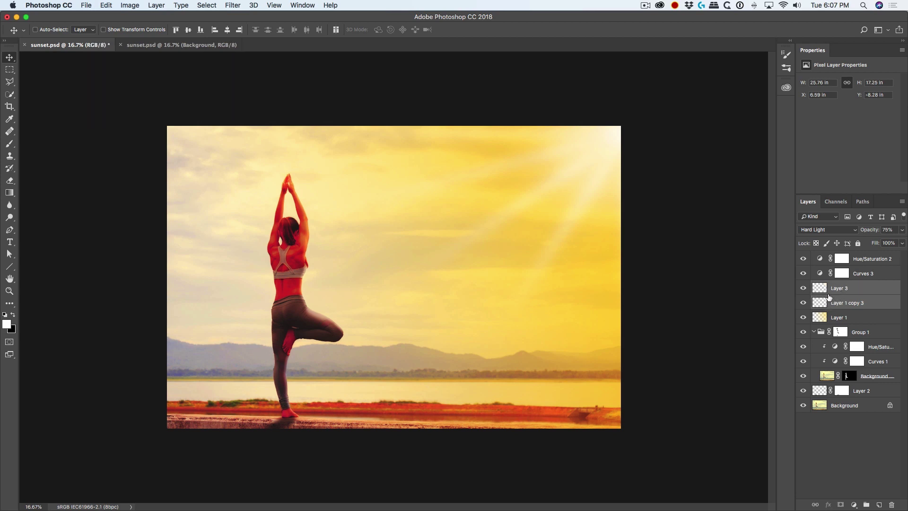
key(super+e)
click(803, 288)
click(803, 288)
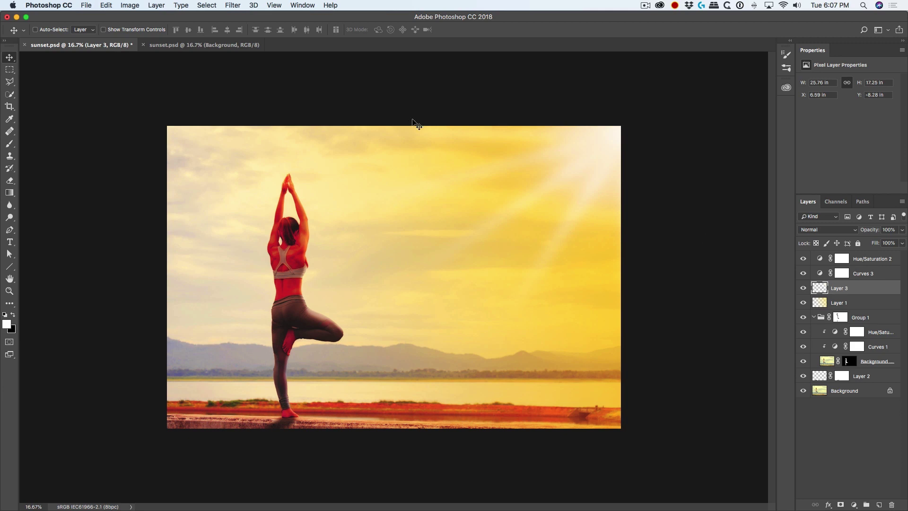
- Soften the merged sun glow and rays with a Gaussian Blur of 48.7 pixels radius
click(238, 5)
mouse_move(273, 118)
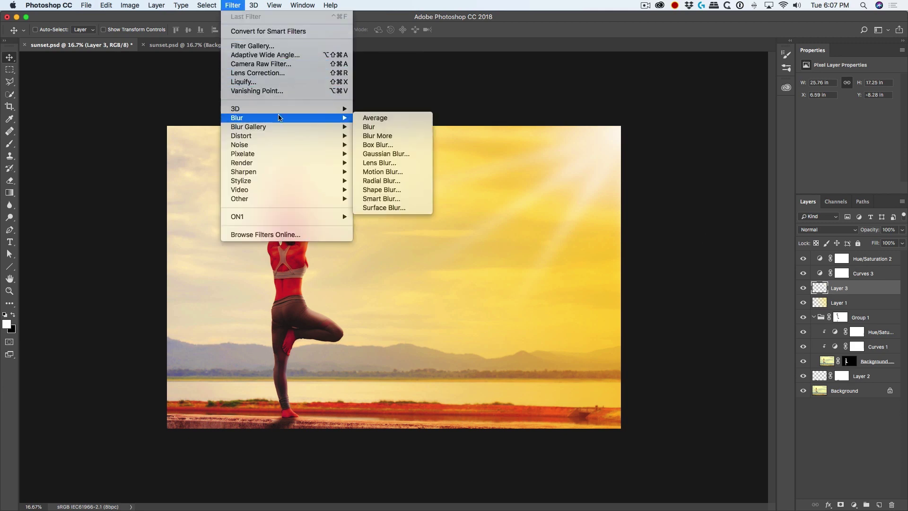
click(371, 153)
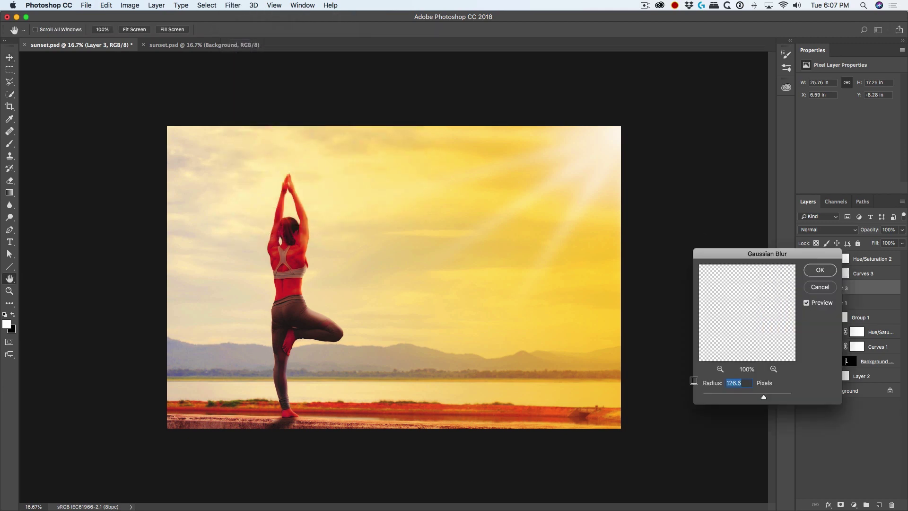
mouse_move(763, 398)
mouse_down()
mouse_move(735, 398)
mouse_move(752, 398)
mouse_up()
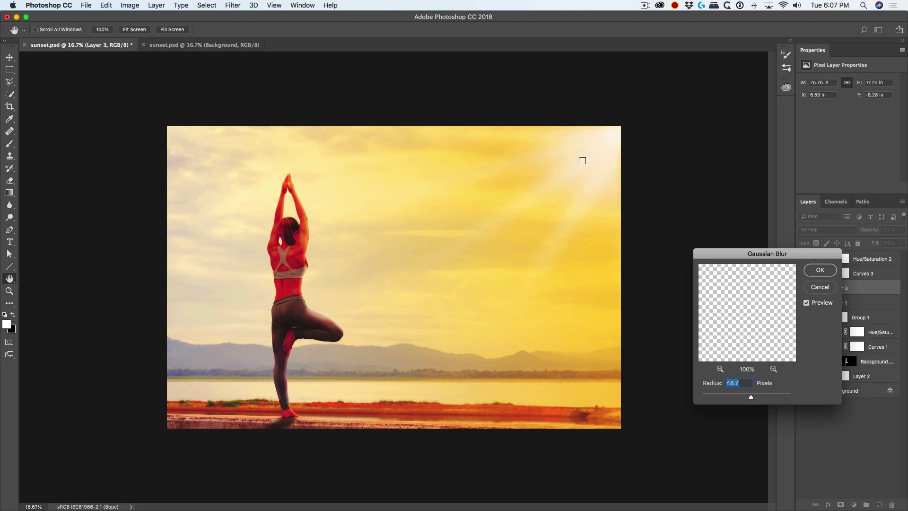
click(820, 269)
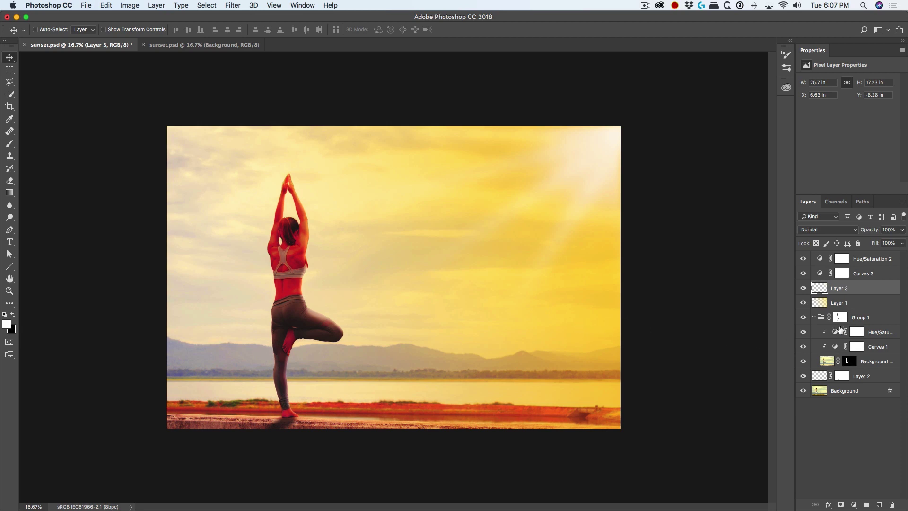
- In the woman's Hue/Saturation adjustment inside Group 1, set the saturation to -85 and the lightness to -39
click(836, 333)
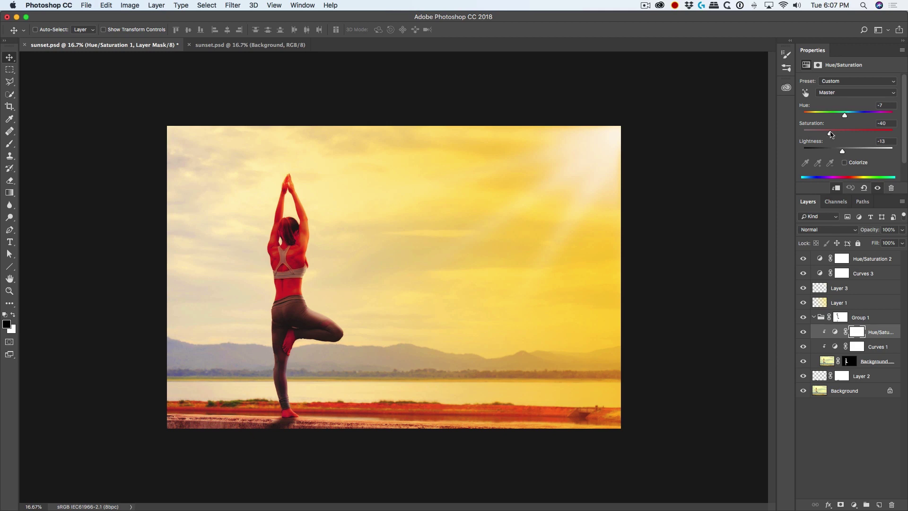
drag(825, 134, 809, 134)
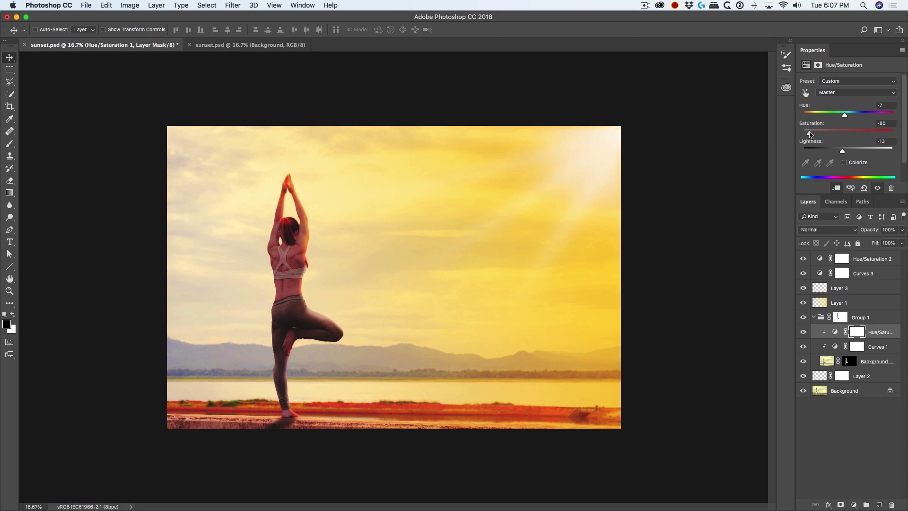
drag(843, 152, 831, 153)
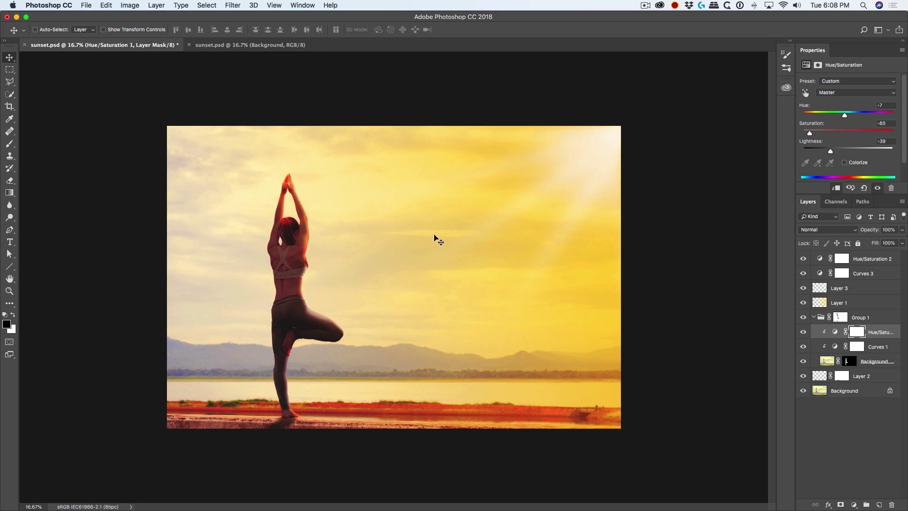
- Compare the photo with and without the woman's Hue/Saturation adjustment, and with all the edit layers hidden
click(803, 332)
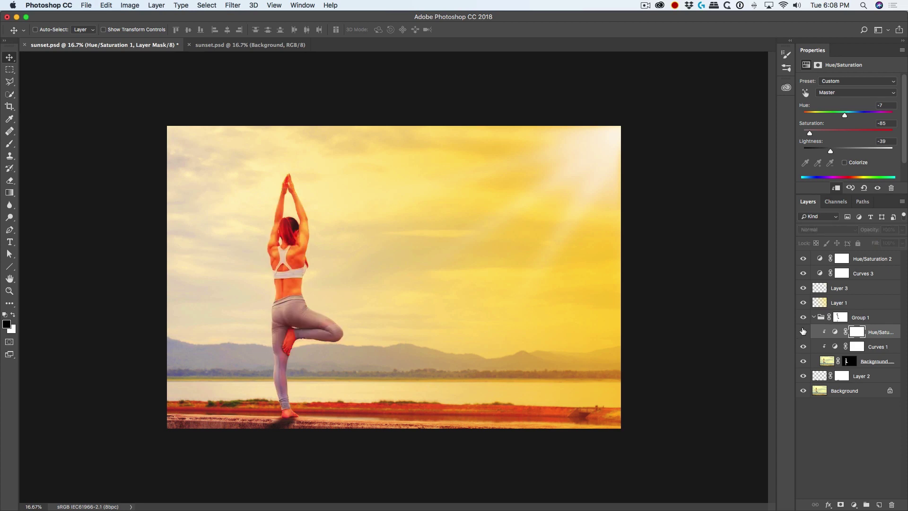
click(804, 332)
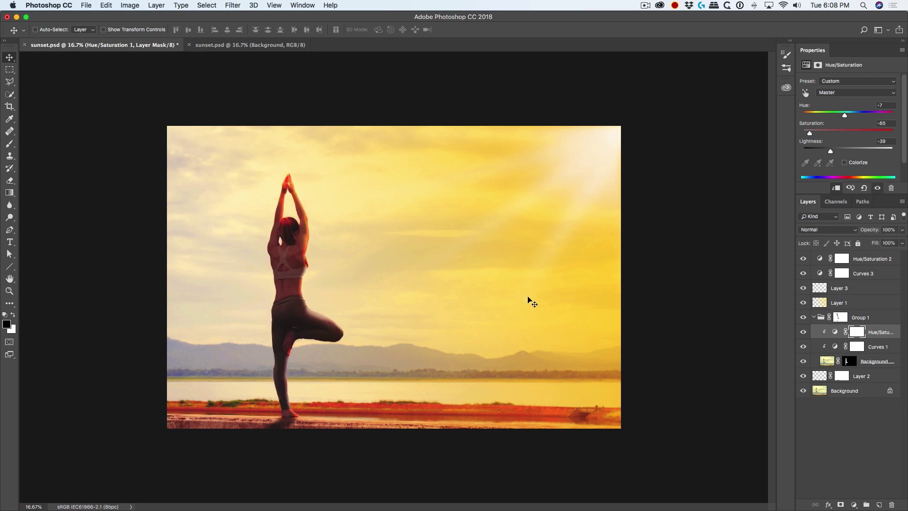
mouse_move(803, 261)
mouse_down()
mouse_move(801, 375)
mouse_move(804, 259)
mouse_up()
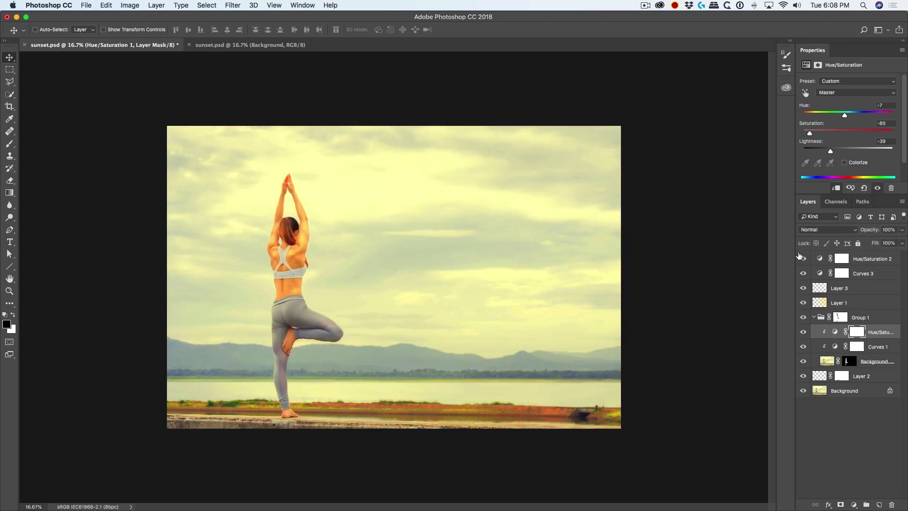